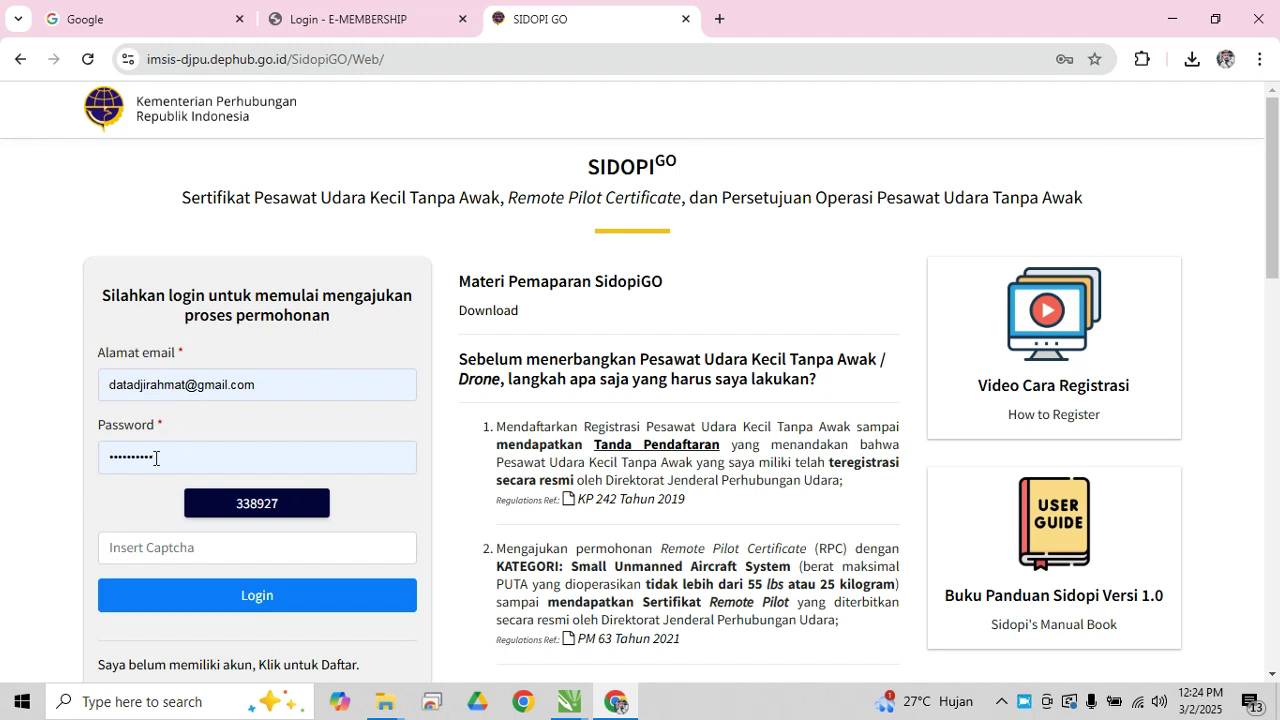
# Enter the shown captcha code, log in, and acknowledge the 'Login berhasil!' notice
pyautogui.click(228, 556)
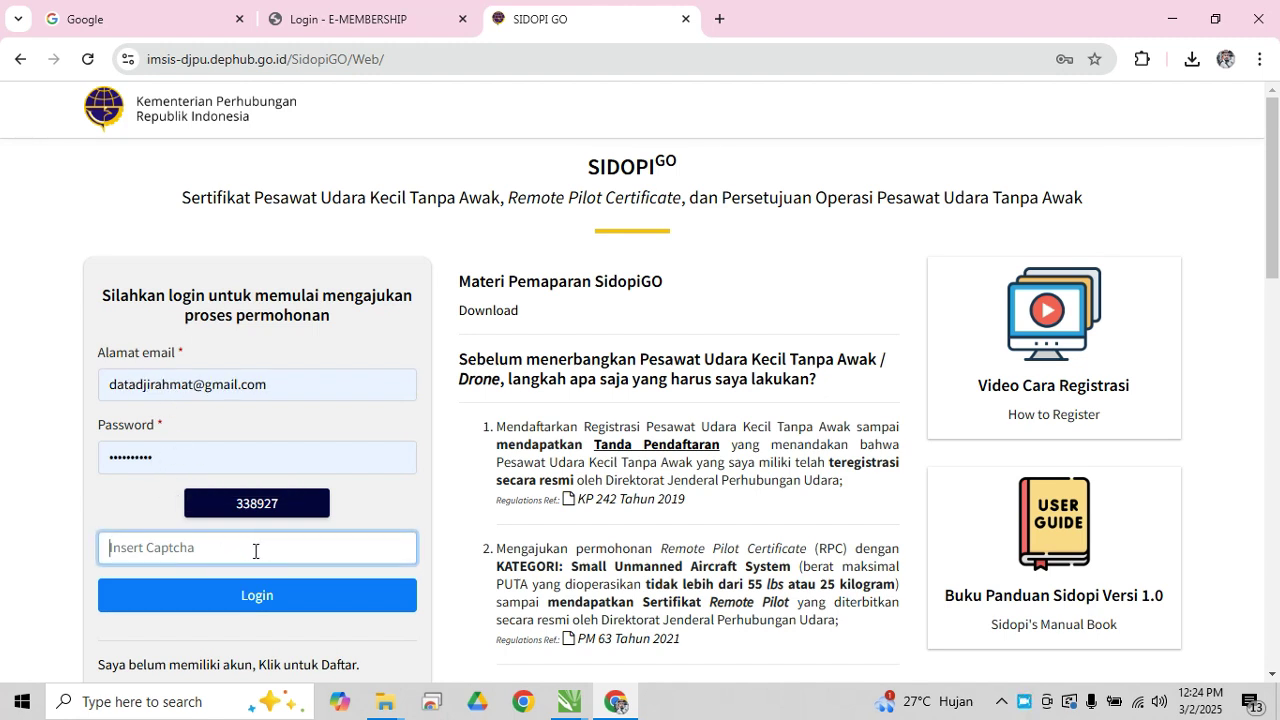
pyautogui.write('338927')
pyautogui.click(254, 594)
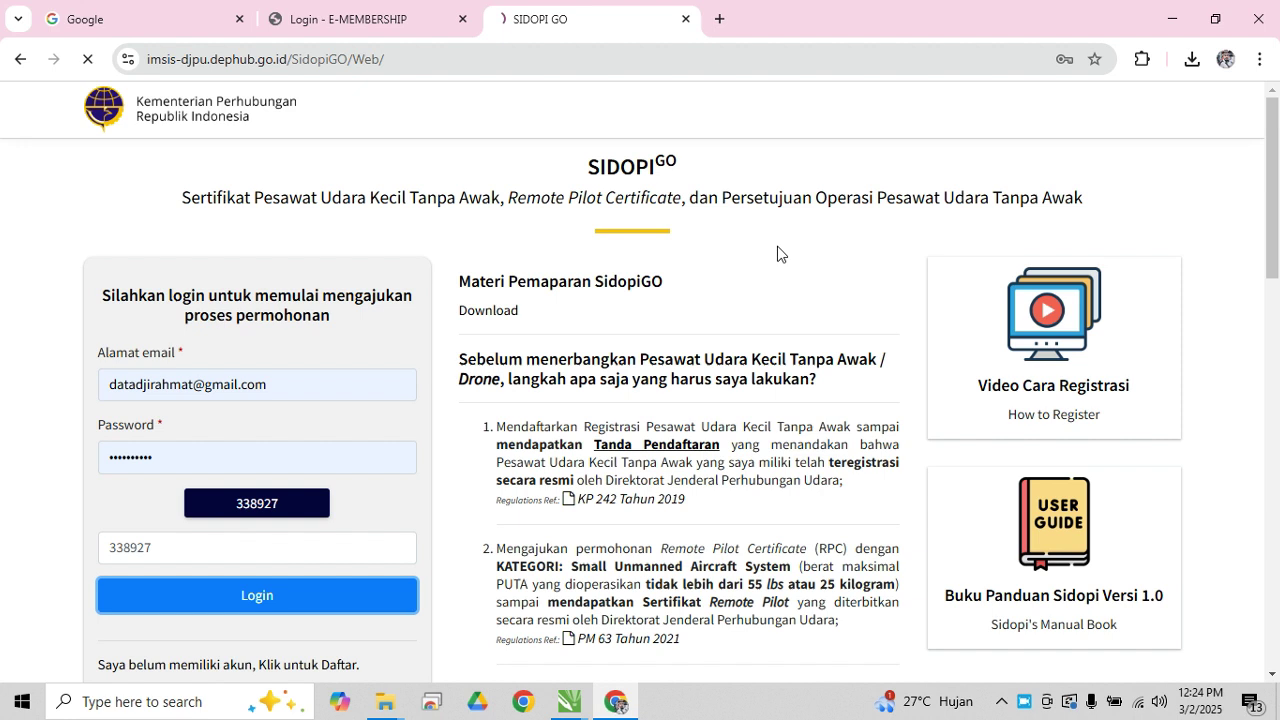
pyautogui.click(814, 174)
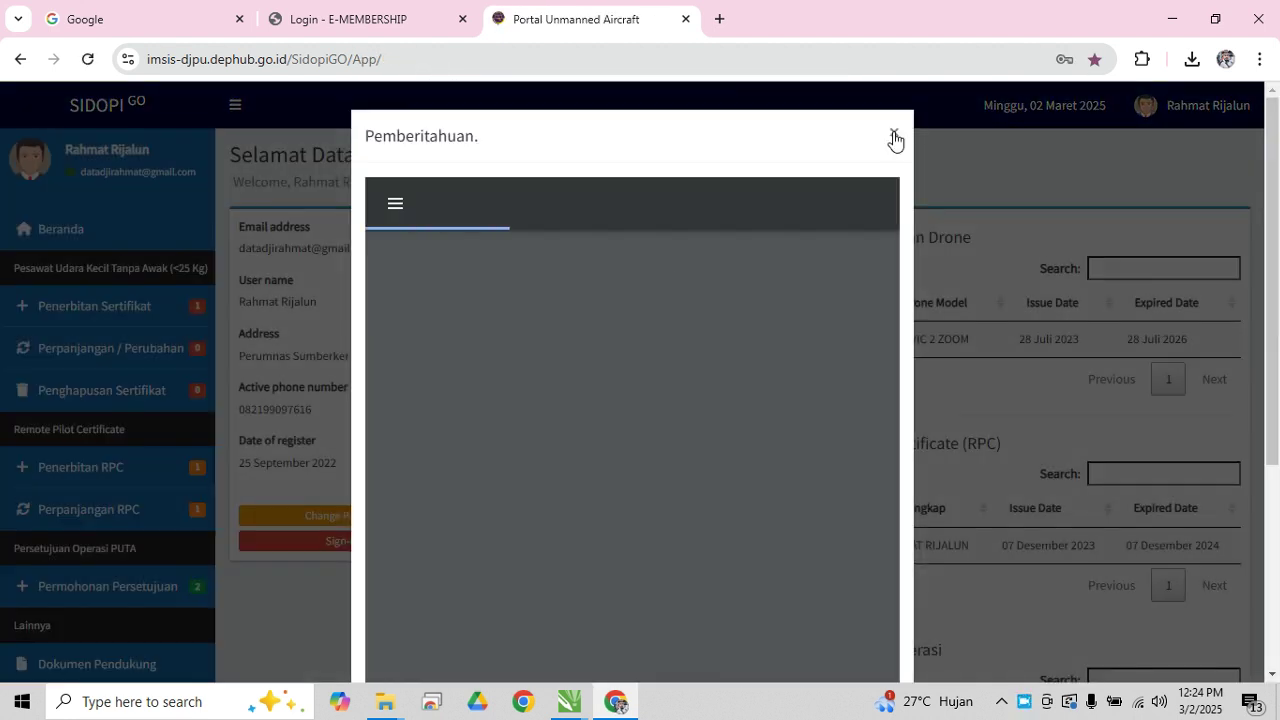
# Dismiss the welcome and password notices, then start a new Perpanjangan RPC application
pyautogui.click(894, 140)
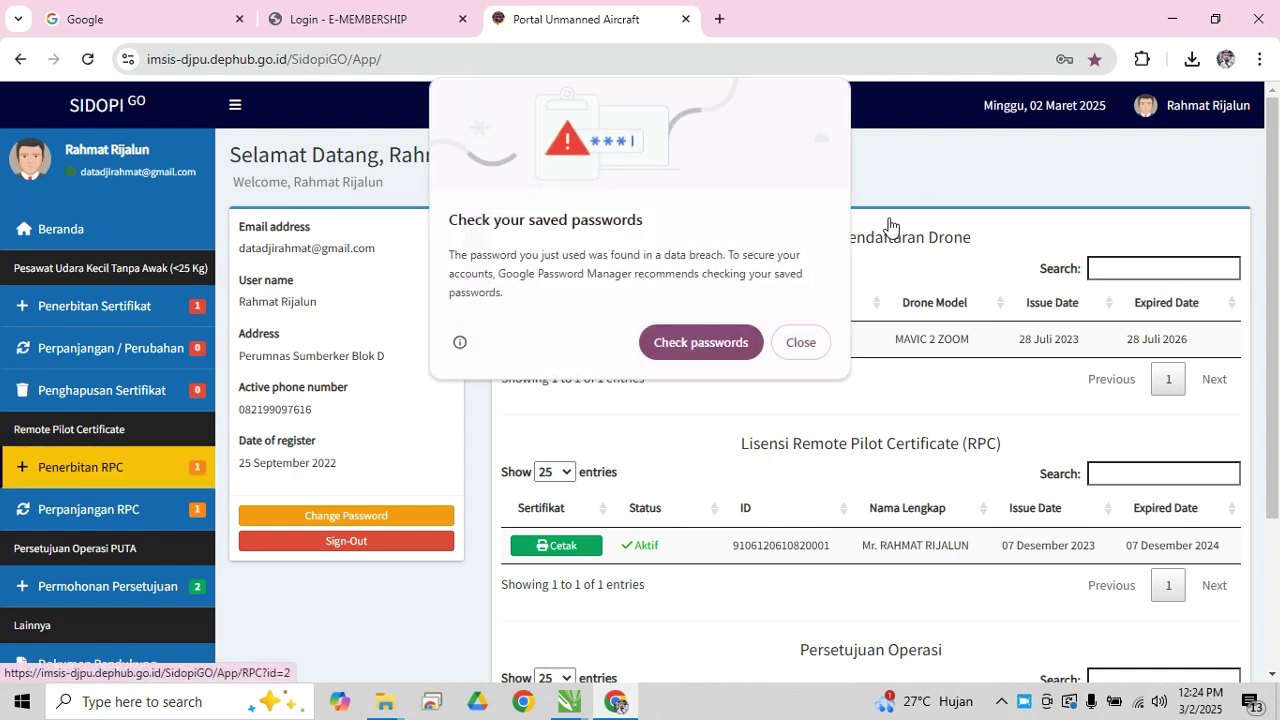
pyautogui.click(806, 342)
pyautogui.click(111, 514)
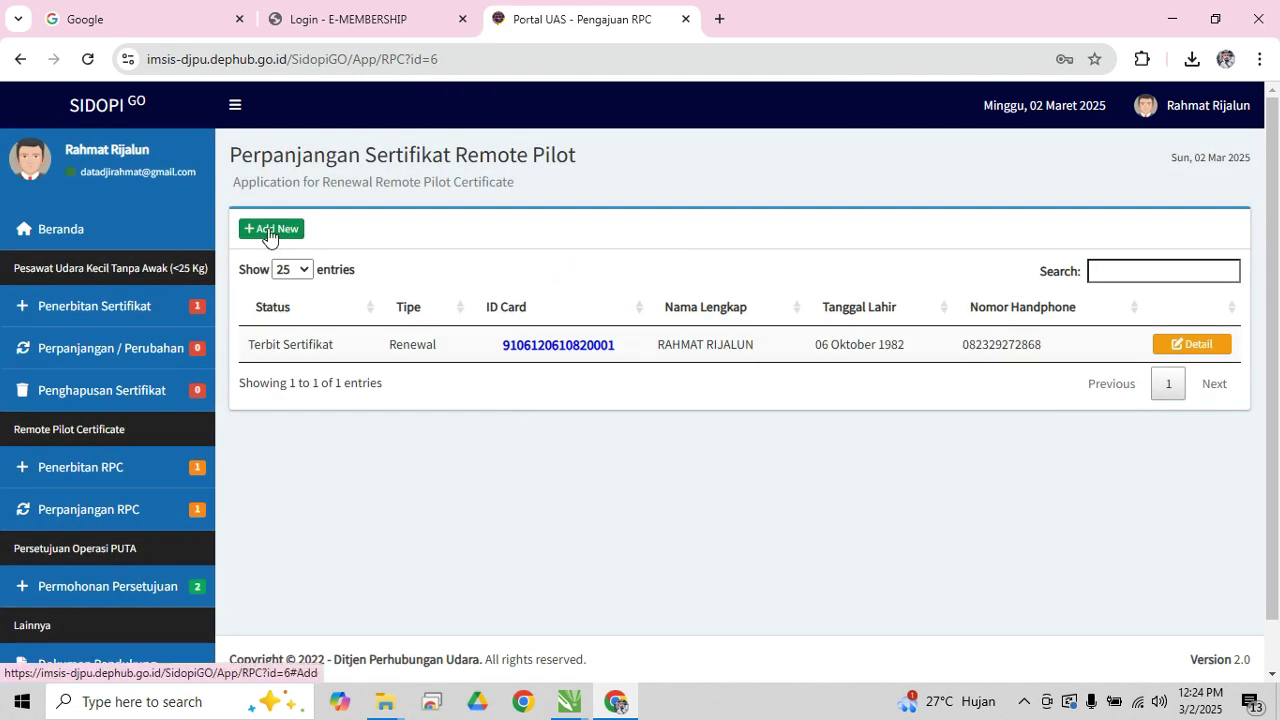
pyautogui.click(268, 230)
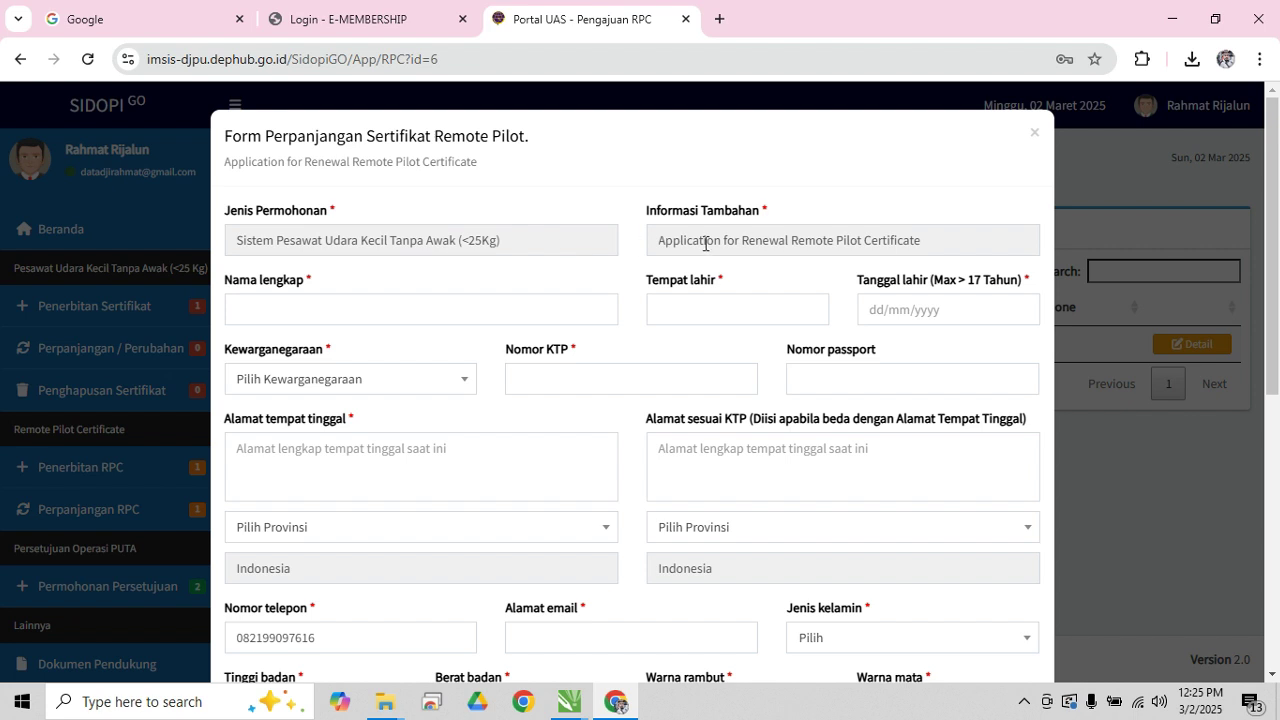
# Autofill the applicant's full name and home address with Papua province, then fill birthplace BIAK
pyautogui.click(324, 312)
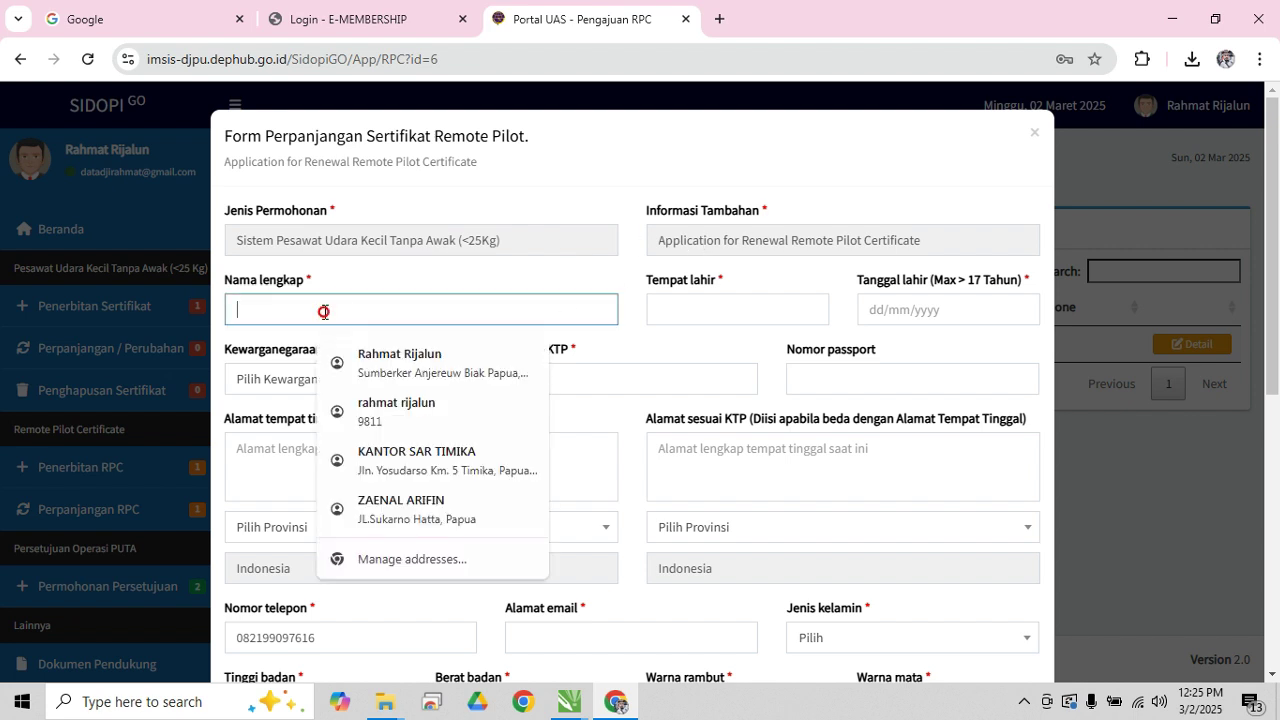
pyautogui.click(416, 364)
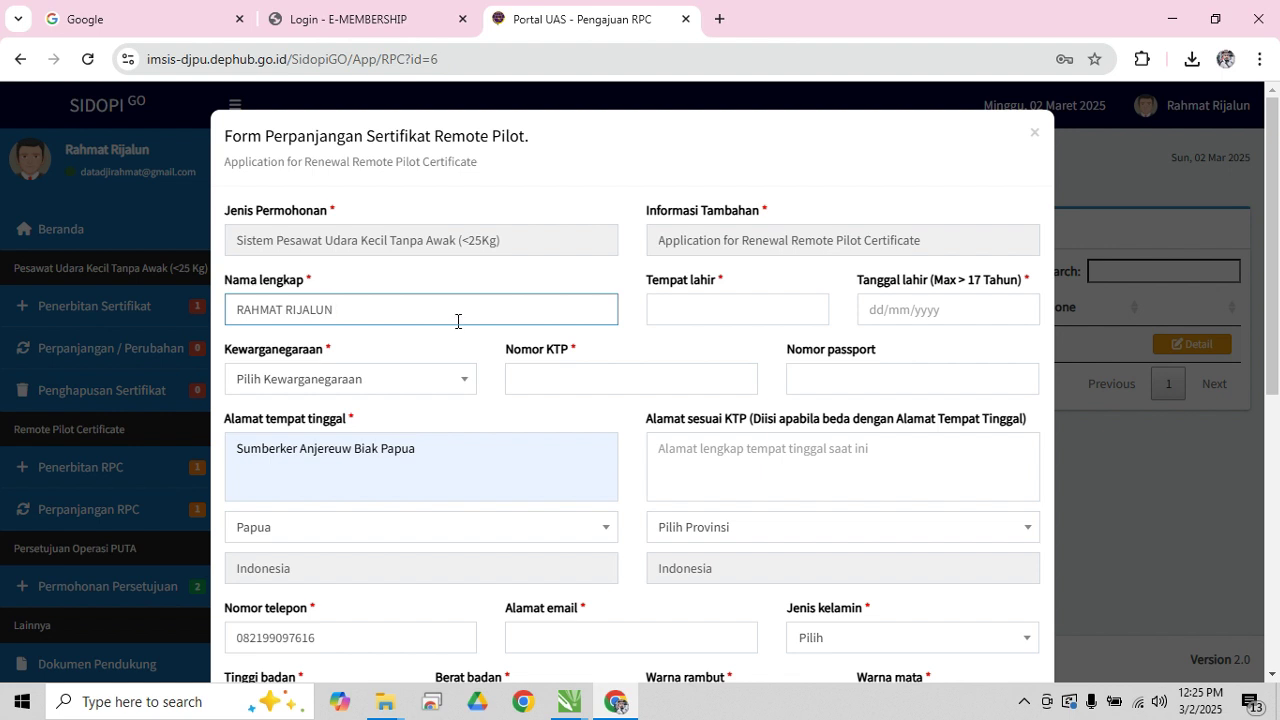
pyautogui.click(726, 311)
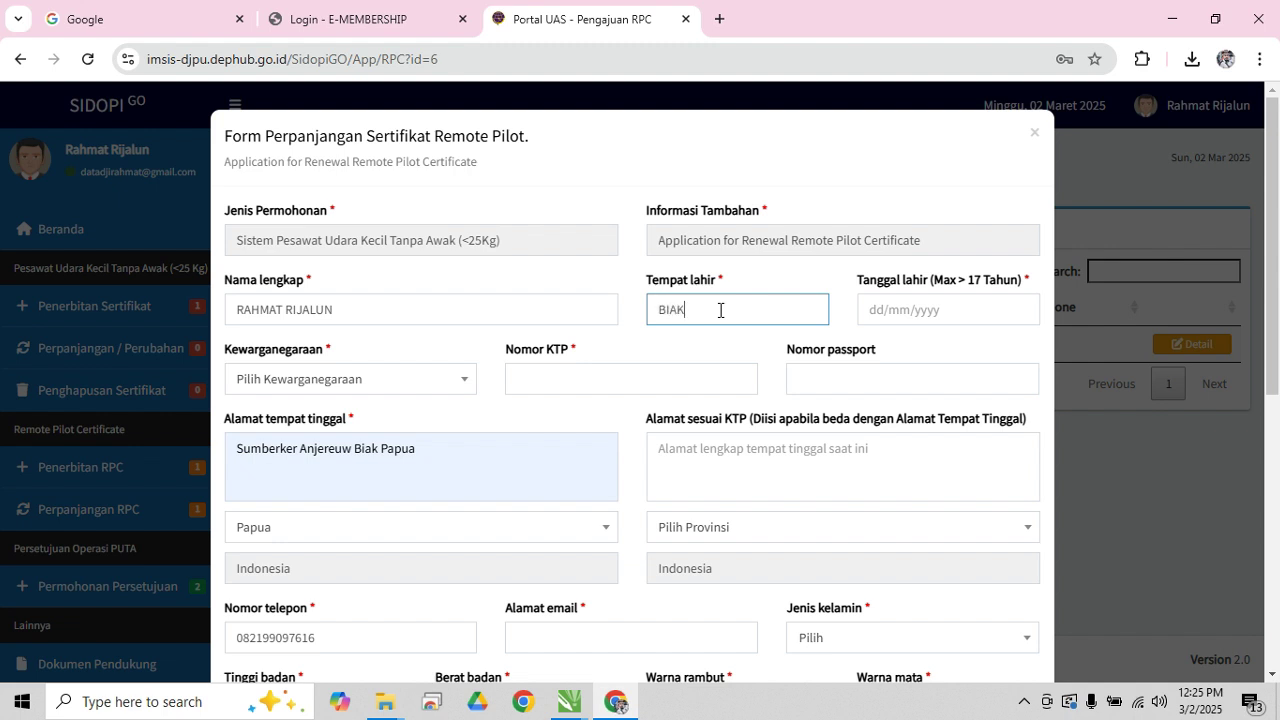
# Set the birth date to 06 October 1982 using the date picker
pyautogui.click(960, 310)
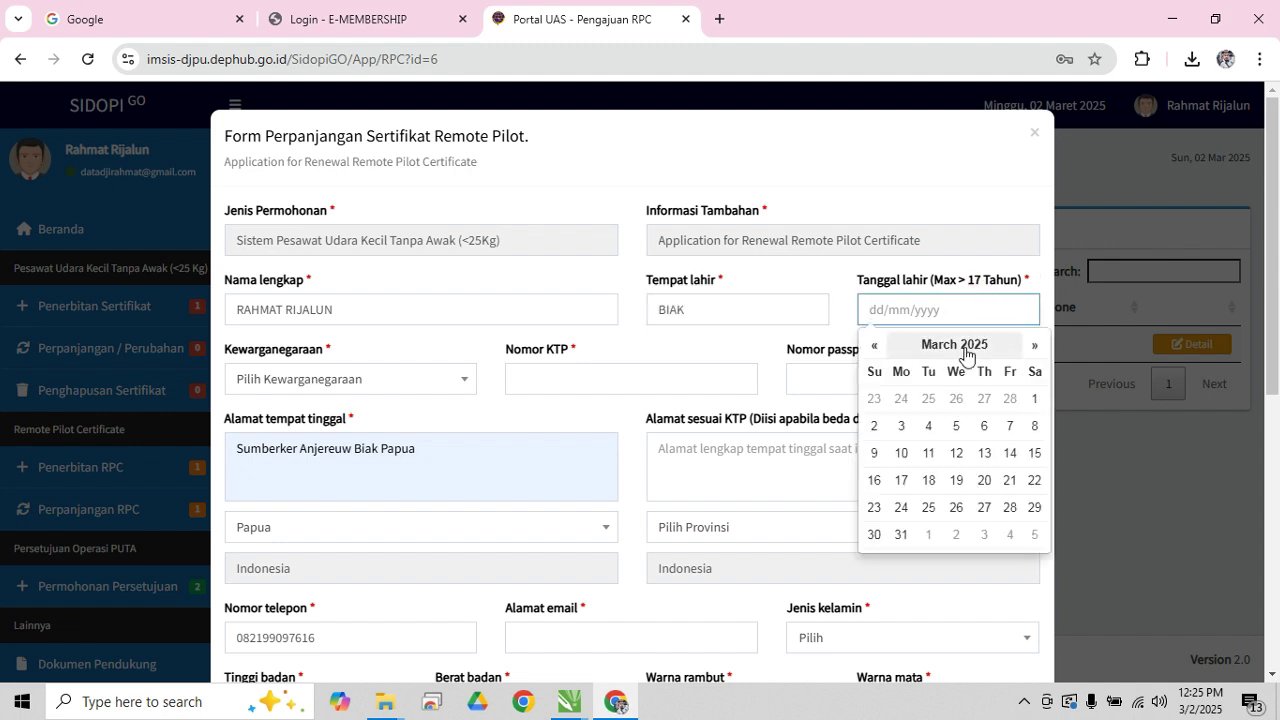
pyautogui.click(955, 348)
pyautogui.click(948, 350)
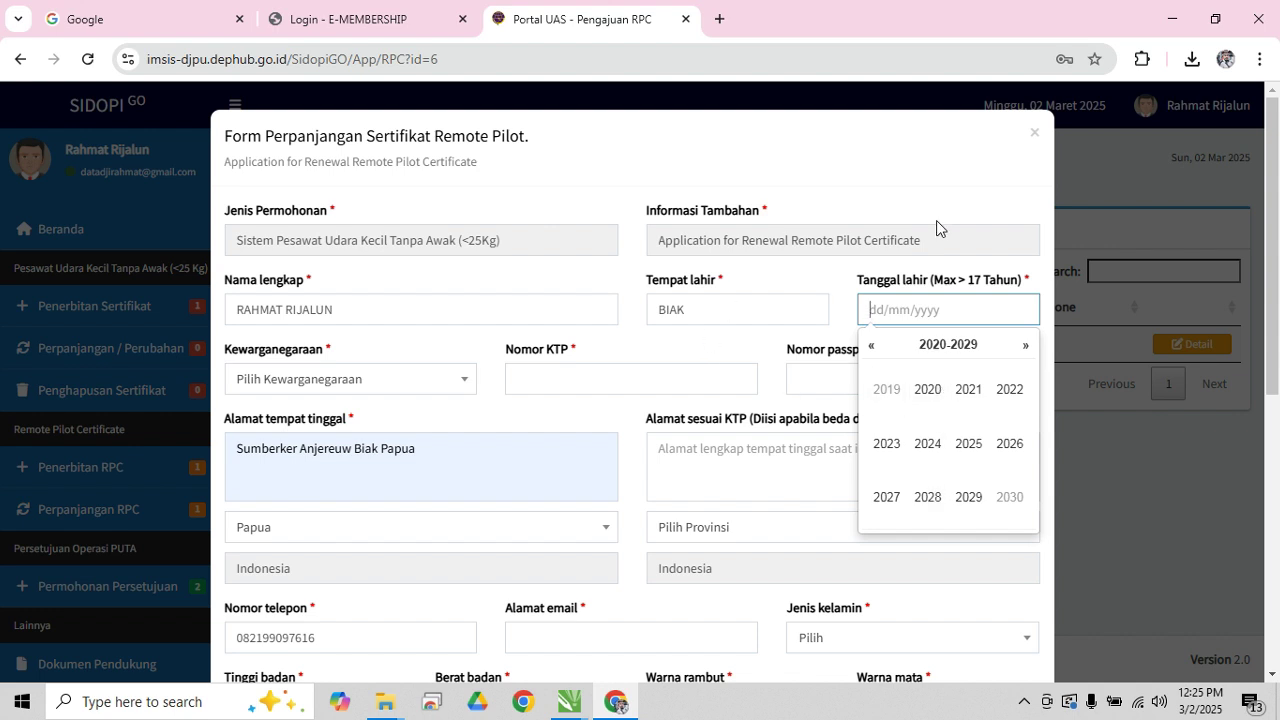
pyautogui.click(1034, 136)
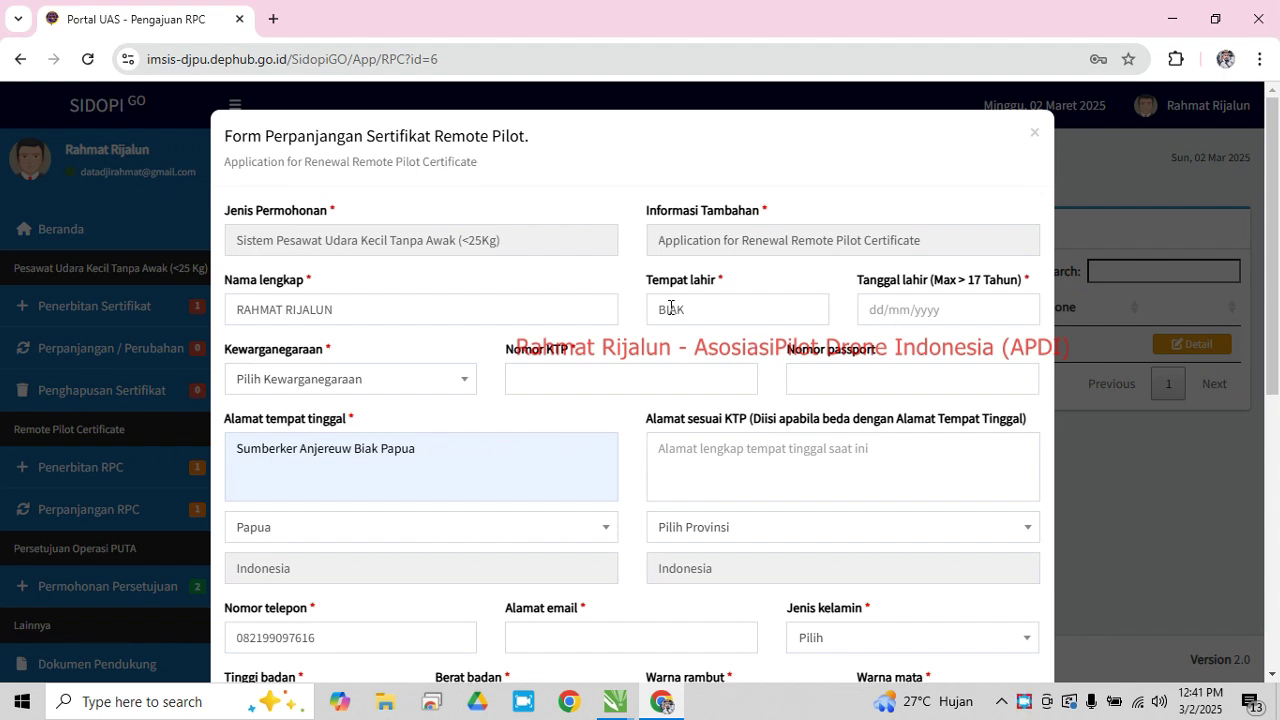
pyautogui.click(912, 310)
pyautogui.click(948, 344)
pyautogui.click(955, 350)
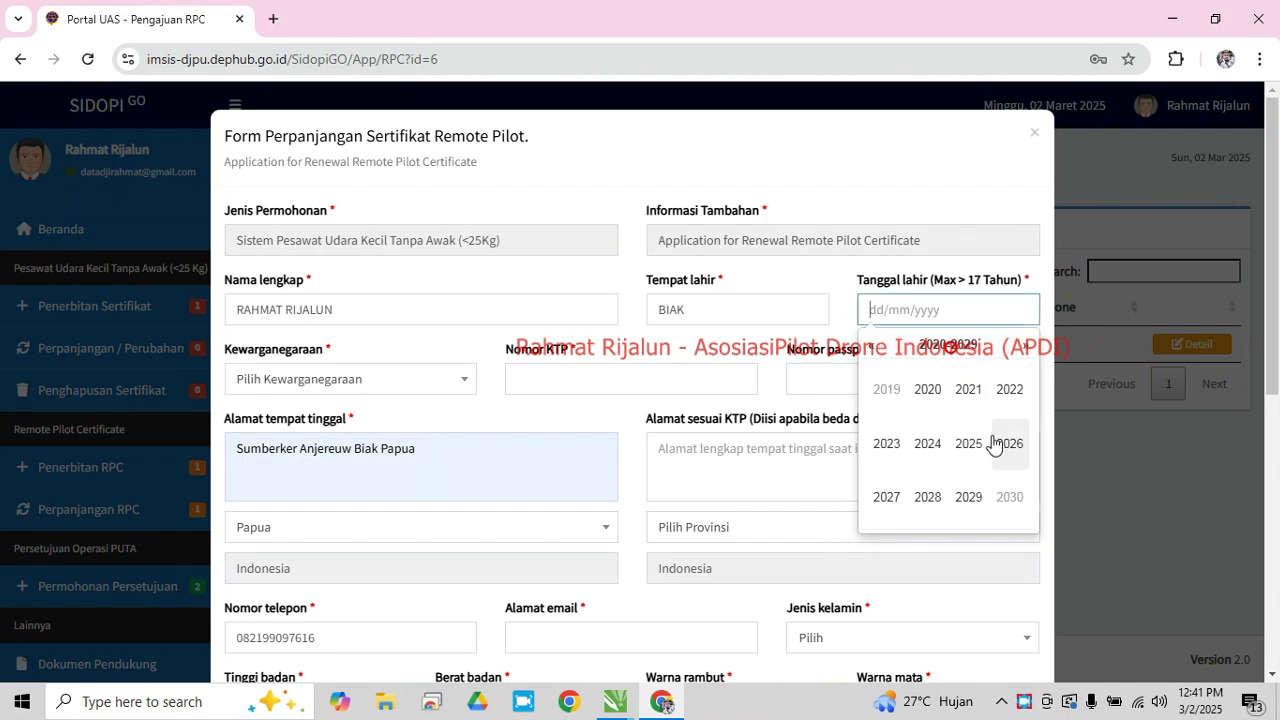
pyautogui.click(874, 347)
pyautogui.click(874, 347)
pyautogui.click(874, 347)
pyautogui.click(874, 347)
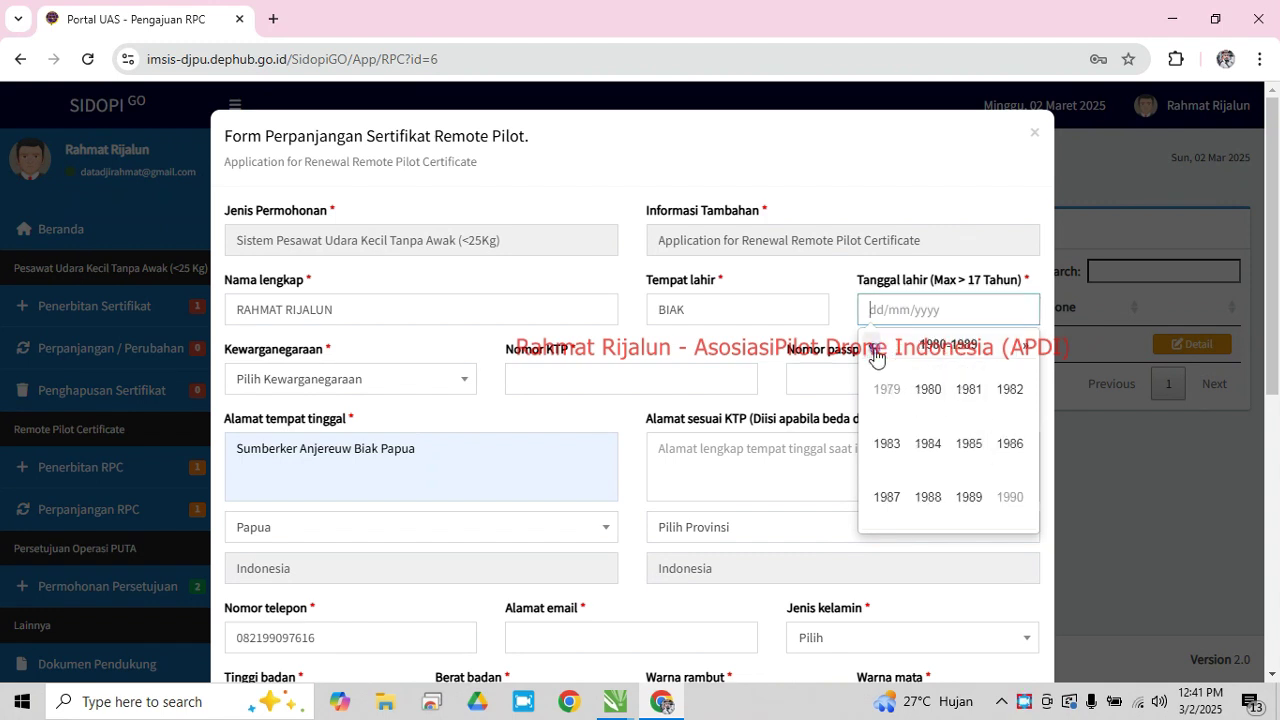
pyautogui.click(1010, 392)
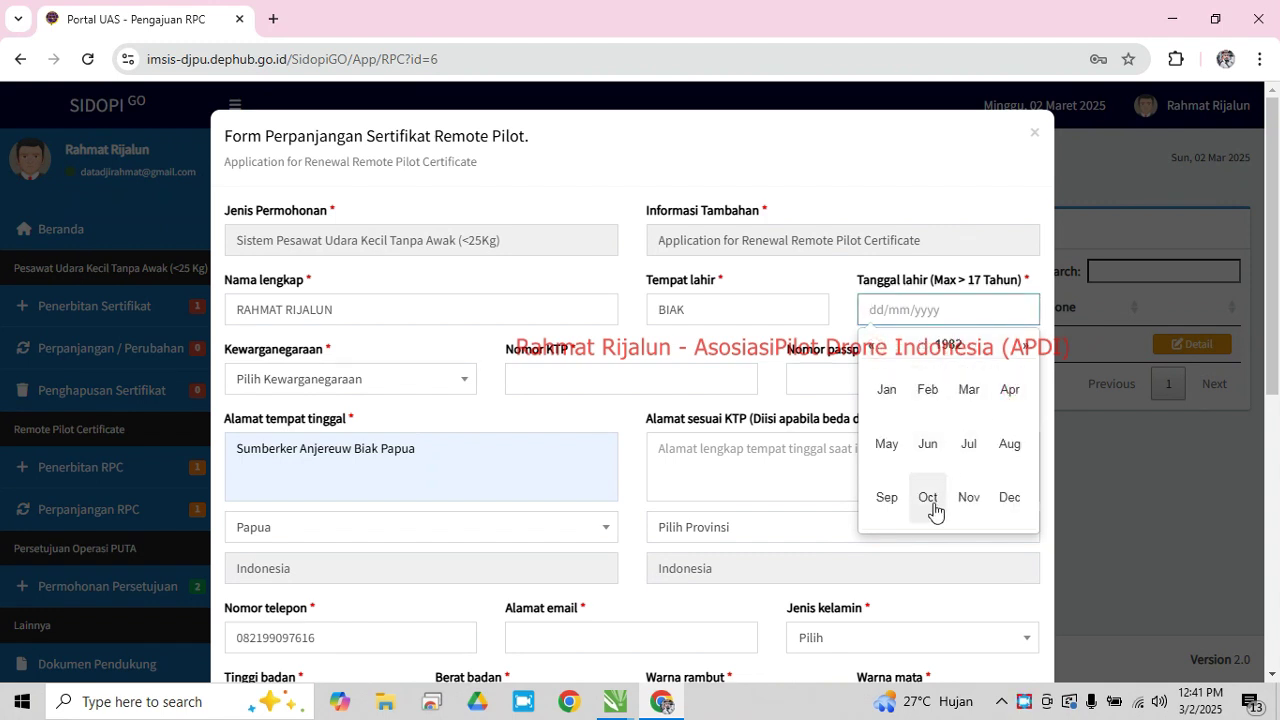
pyautogui.click(933, 507)
pyautogui.click(931, 428)
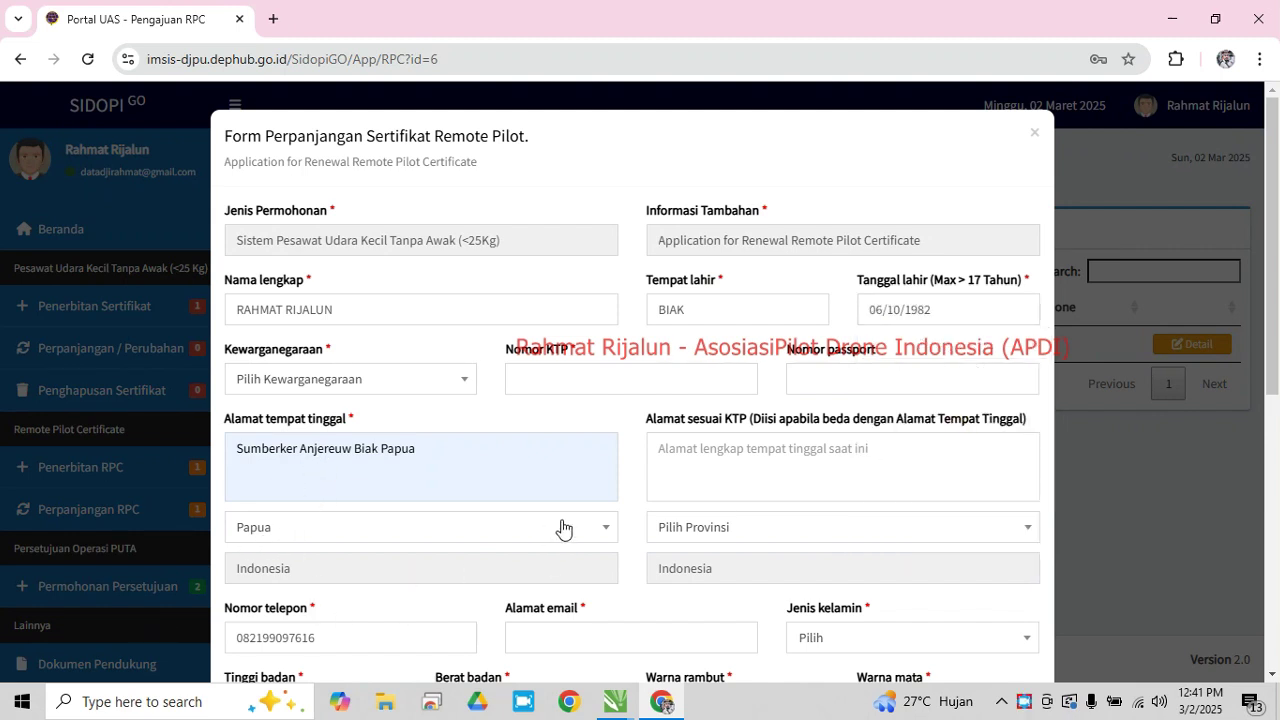
# Set the KTP address province to Papua and replace the phone number with the applicant's number
pyautogui.scroll(-3, 700, 415)
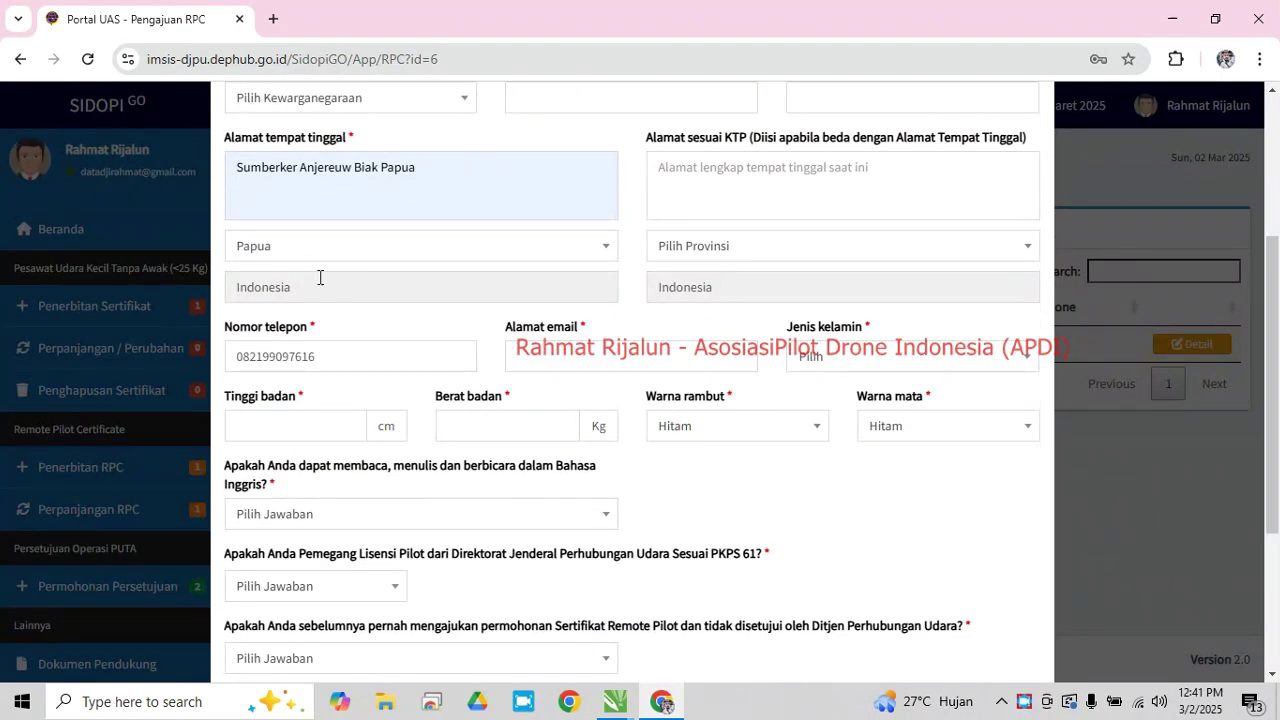
pyautogui.click(725, 252)
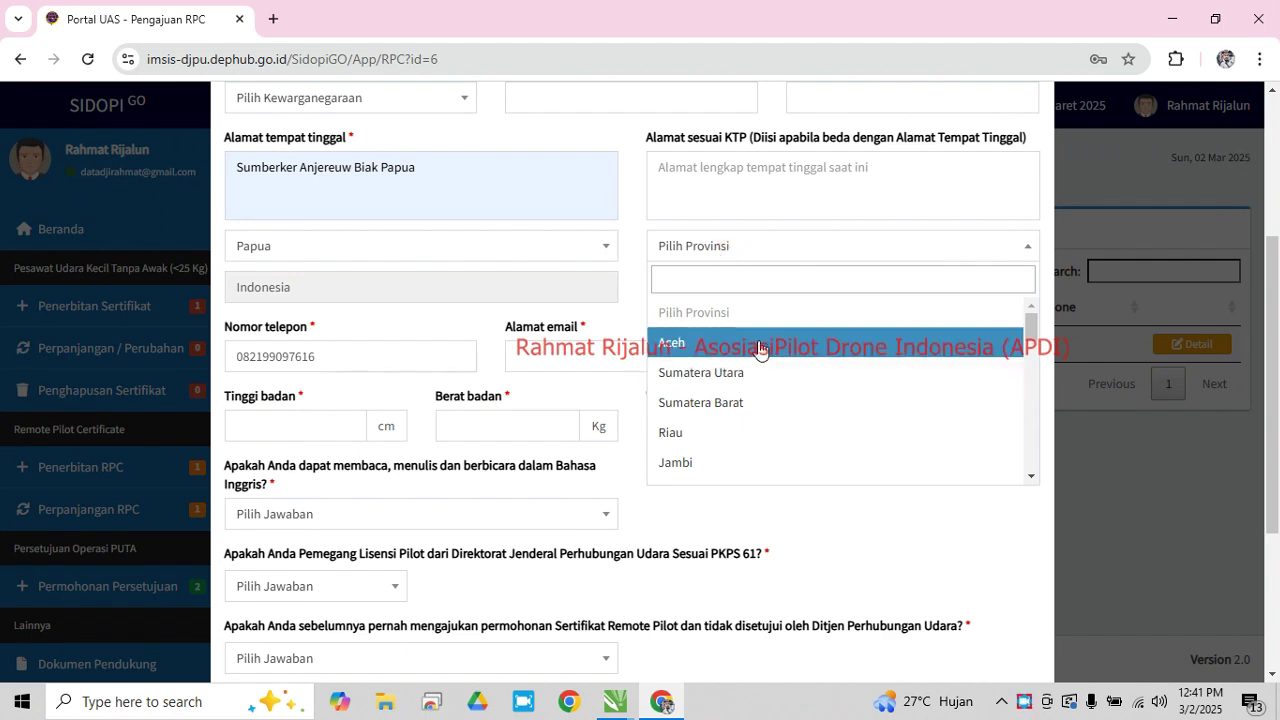
pyautogui.scroll(-8, 762, 400)
pyautogui.click(710, 440)
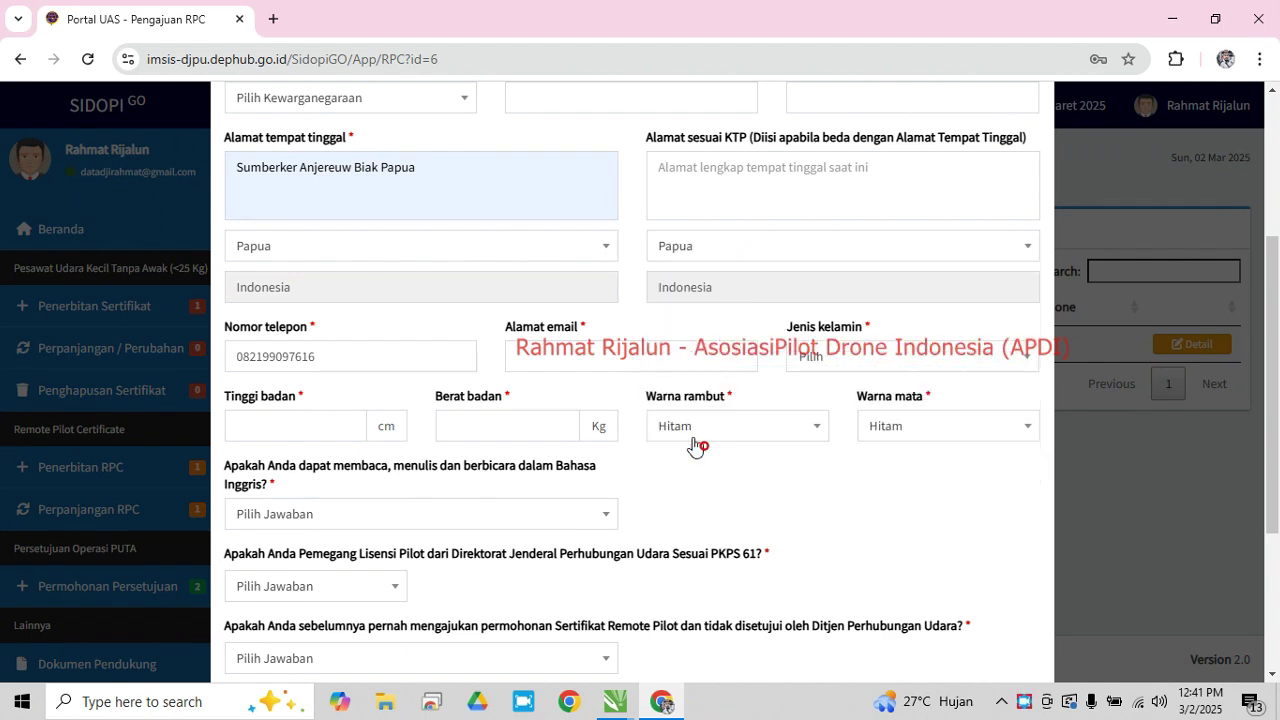
pyautogui.click(362, 357)
pyautogui.hotkey('ctrl', 'a')
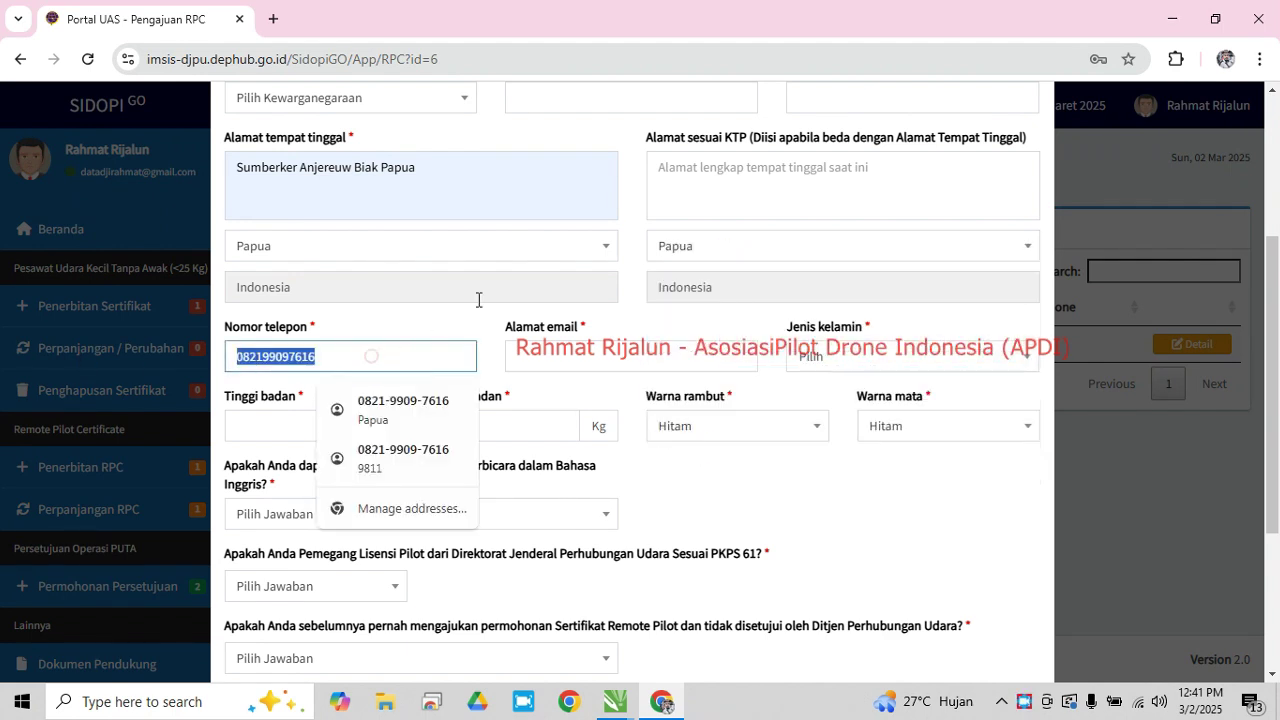
pyautogui.press('BackSpace')
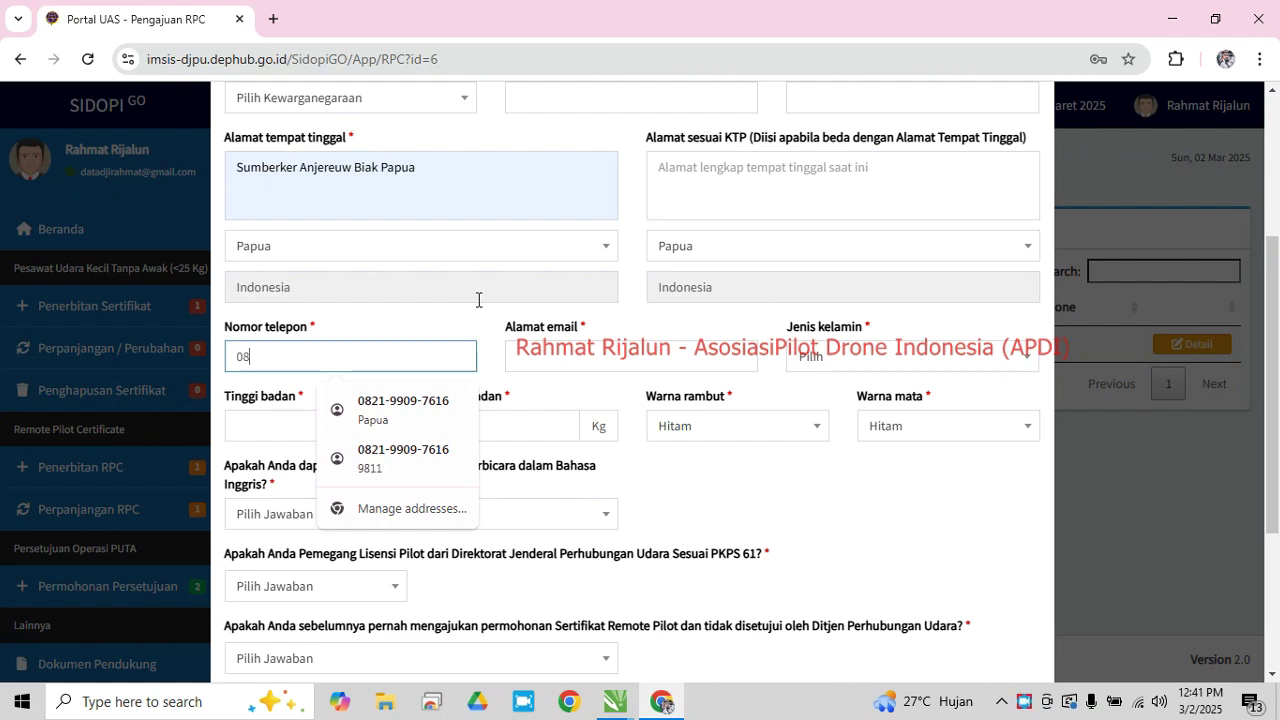
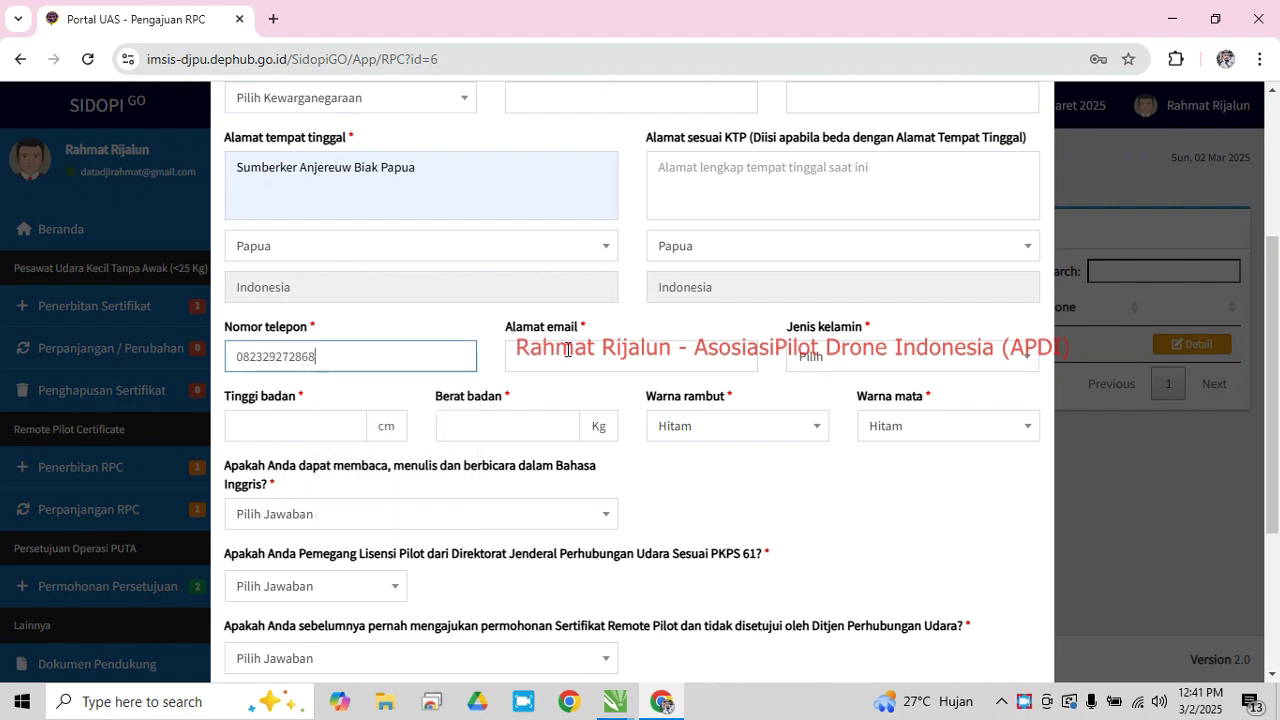
# Autofill the e-mail and KTP address, and set gender to Laki-Laki
pyautogui.click(620, 357)
pyautogui.click(710, 412)
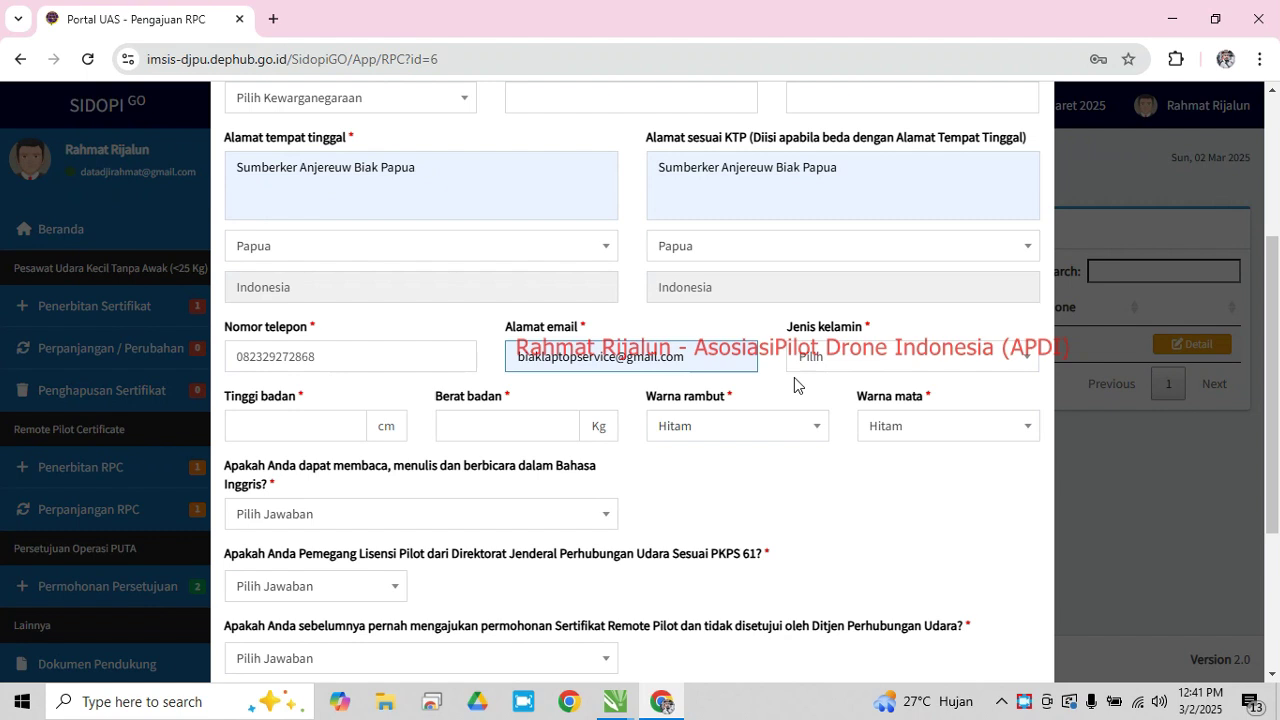
pyautogui.click(871, 362)
pyautogui.click(874, 440)
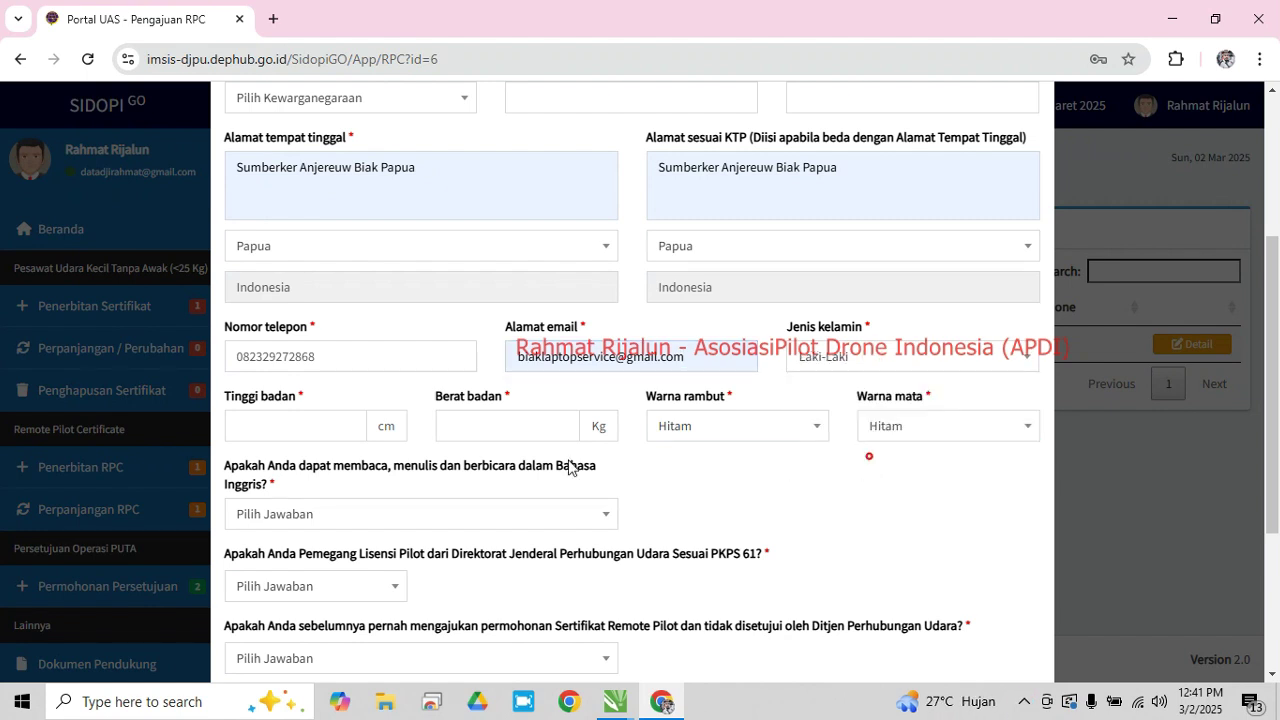
# Enter body height 172 cm and body weight 85 kg
pyautogui.click(289, 417)
pyautogui.write('172')
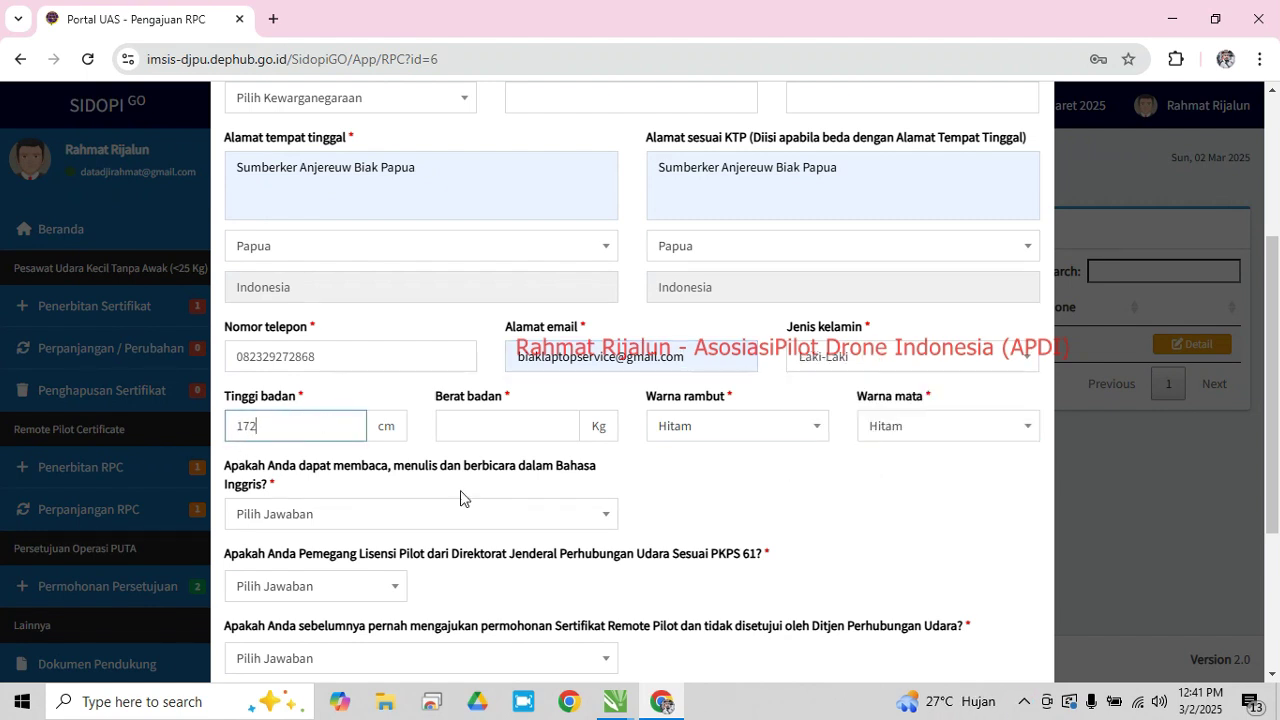
pyautogui.click(530, 425)
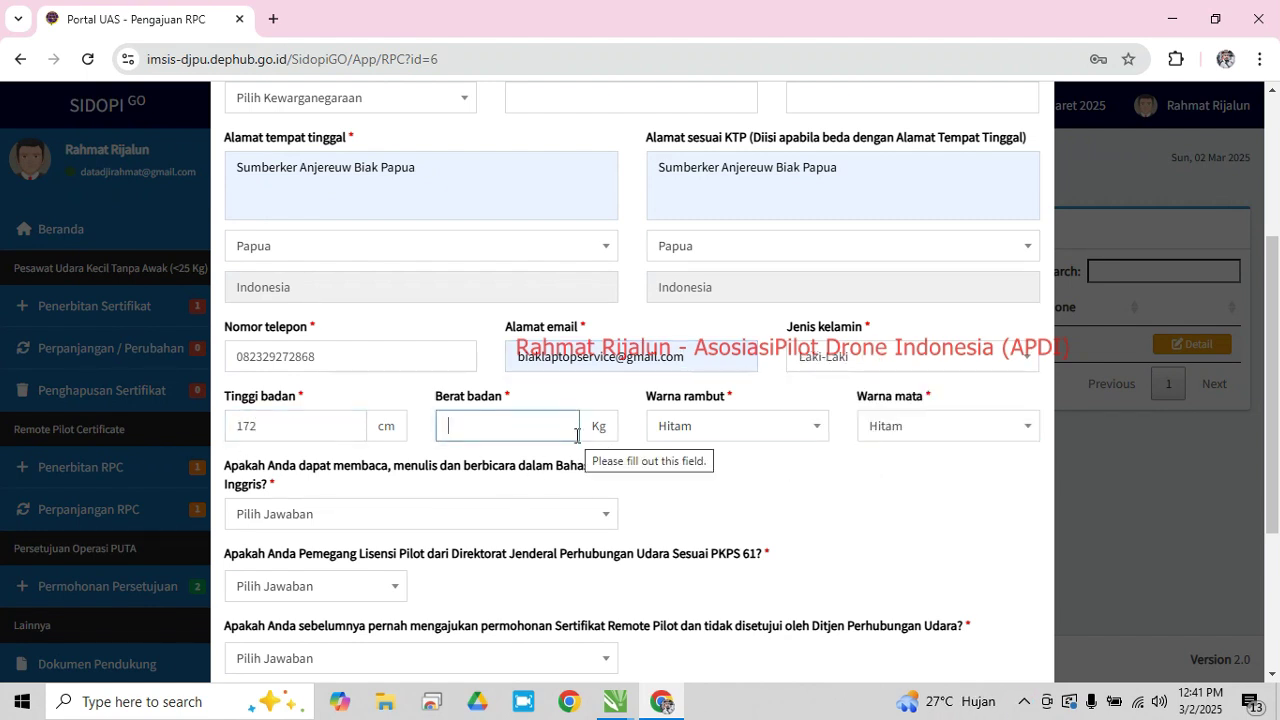
pyautogui.write('85')
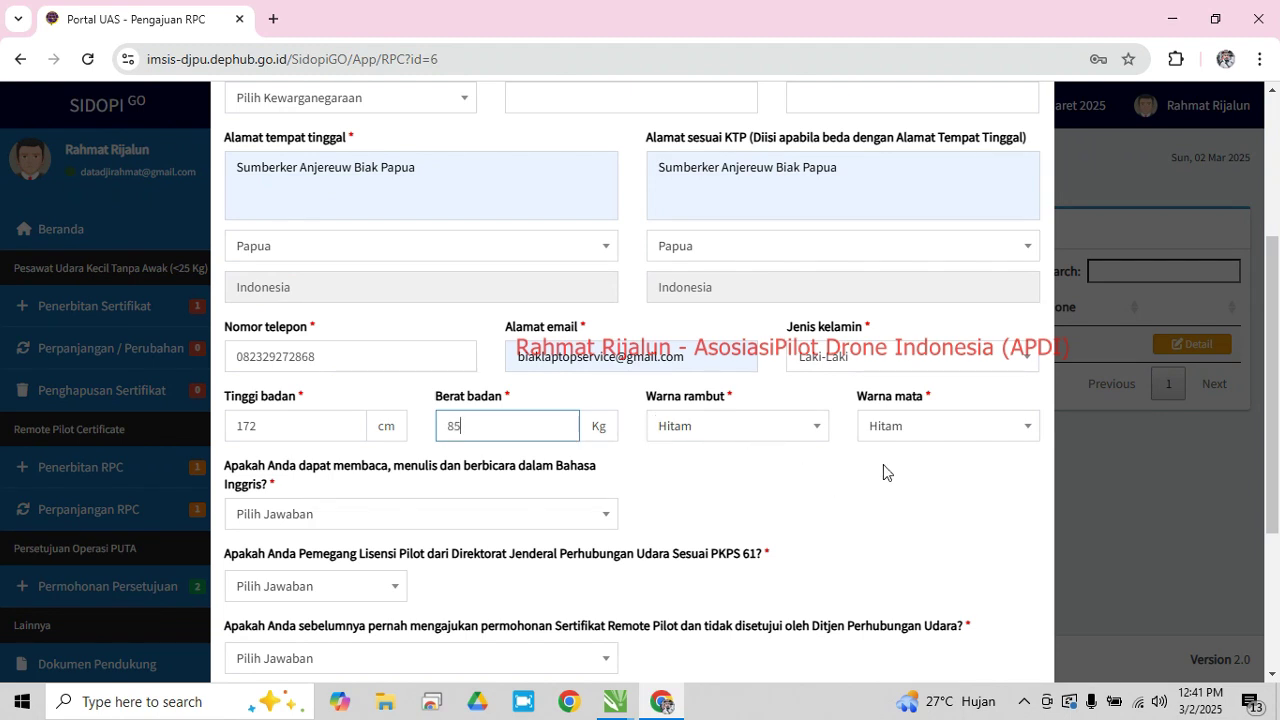
pyautogui.click(977, 465)
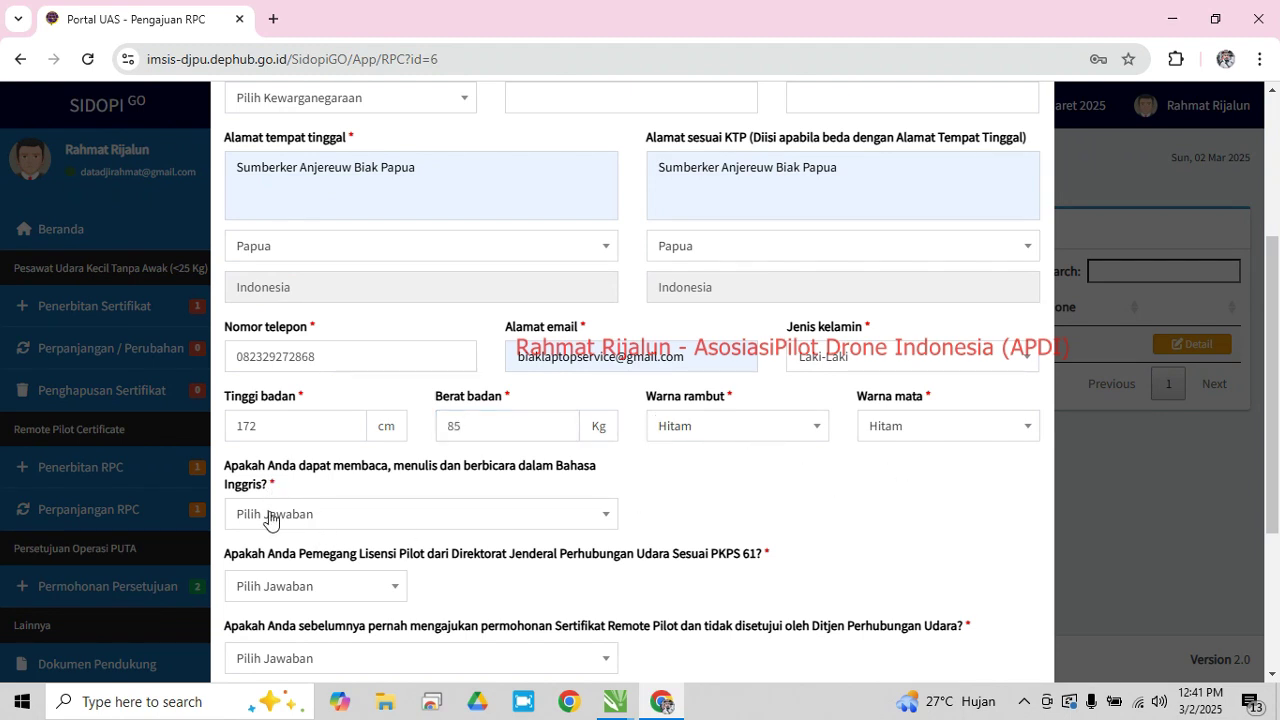
# Answer Ya to English ability, Tidak to the PKPS 61 licence and prior-rejection questions
pyautogui.click(340, 520)
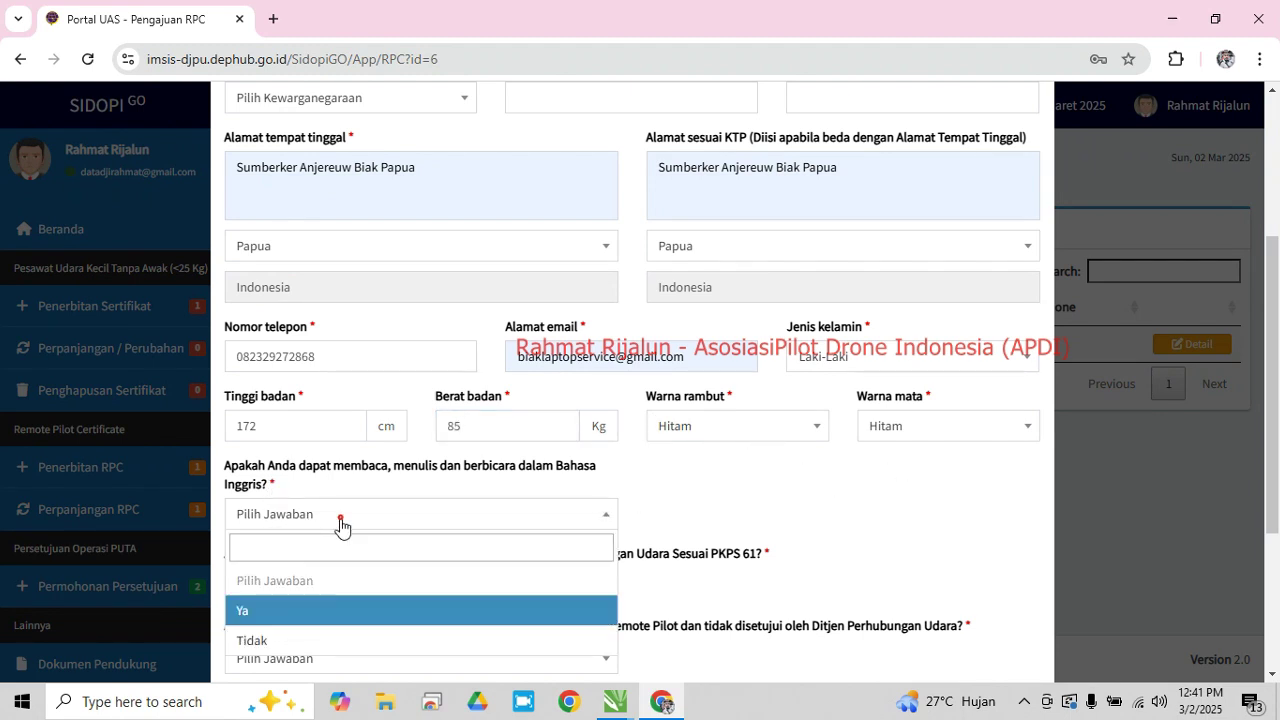
pyautogui.click(314, 609)
pyautogui.scroll(-1, 432, 495)
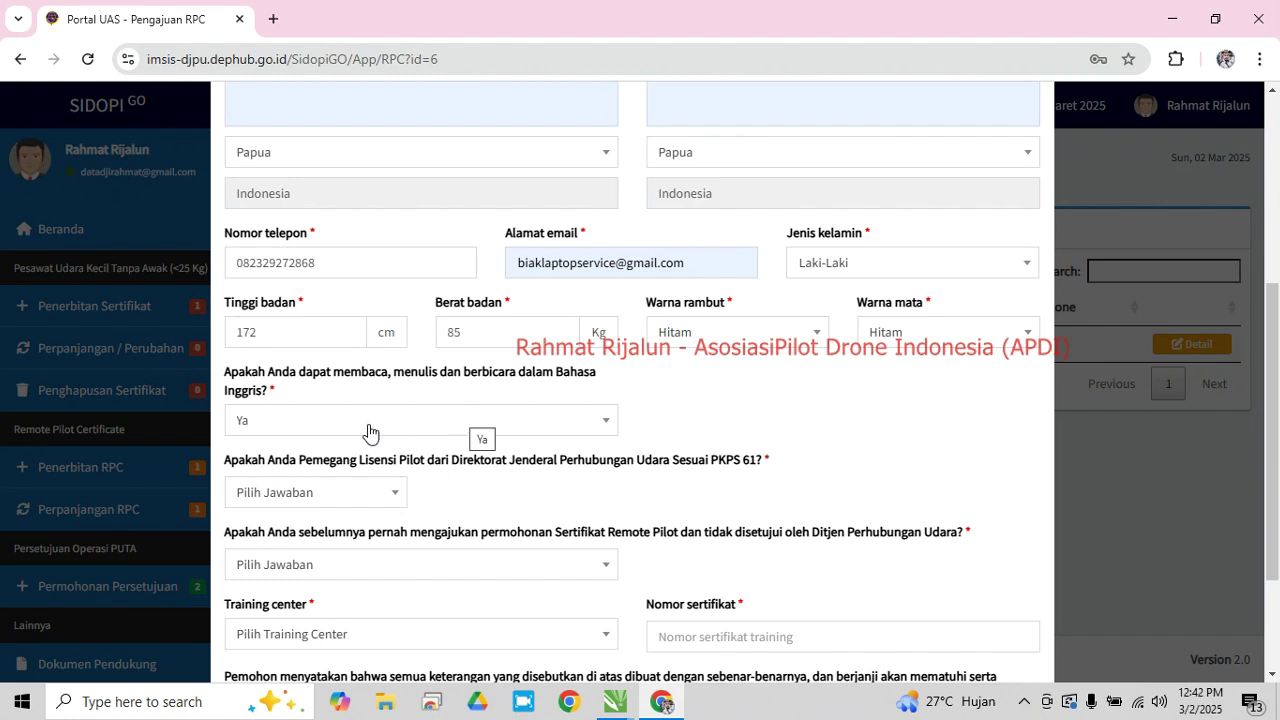
pyautogui.click(396, 494)
pyautogui.click(333, 613)
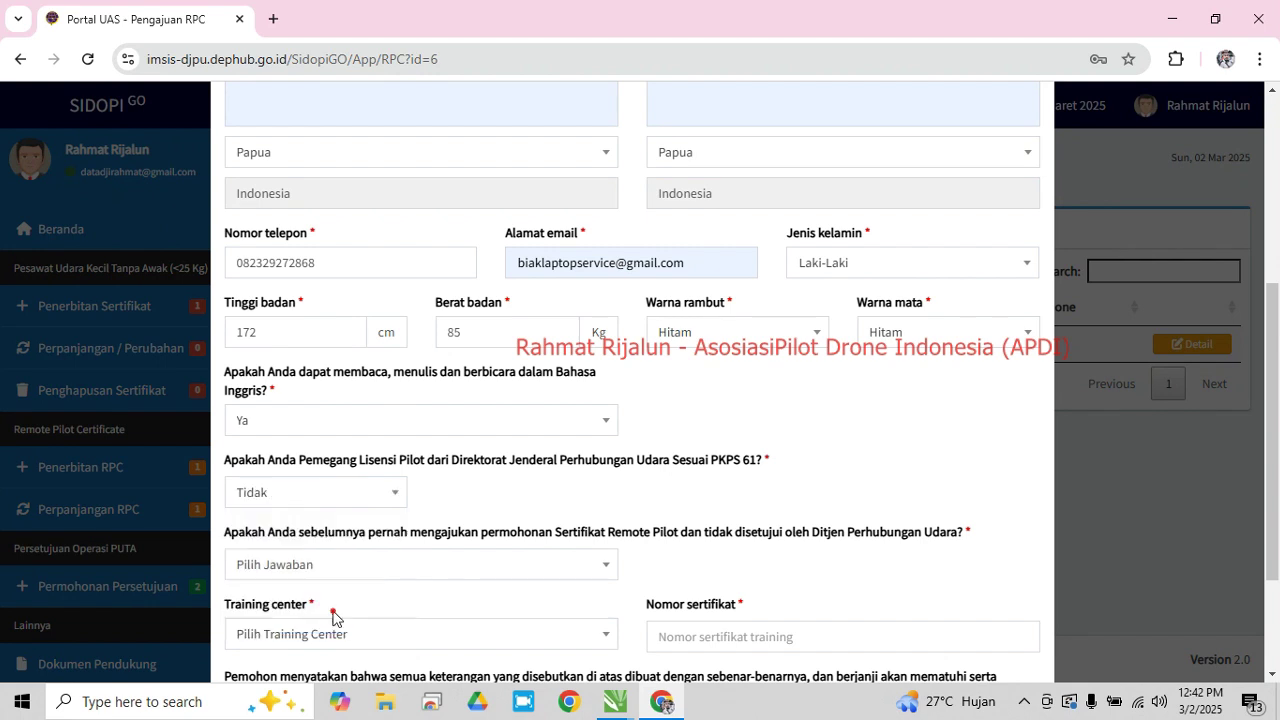
pyautogui.scroll(-1, 548, 502)
pyautogui.scroll(-1, 548, 502)
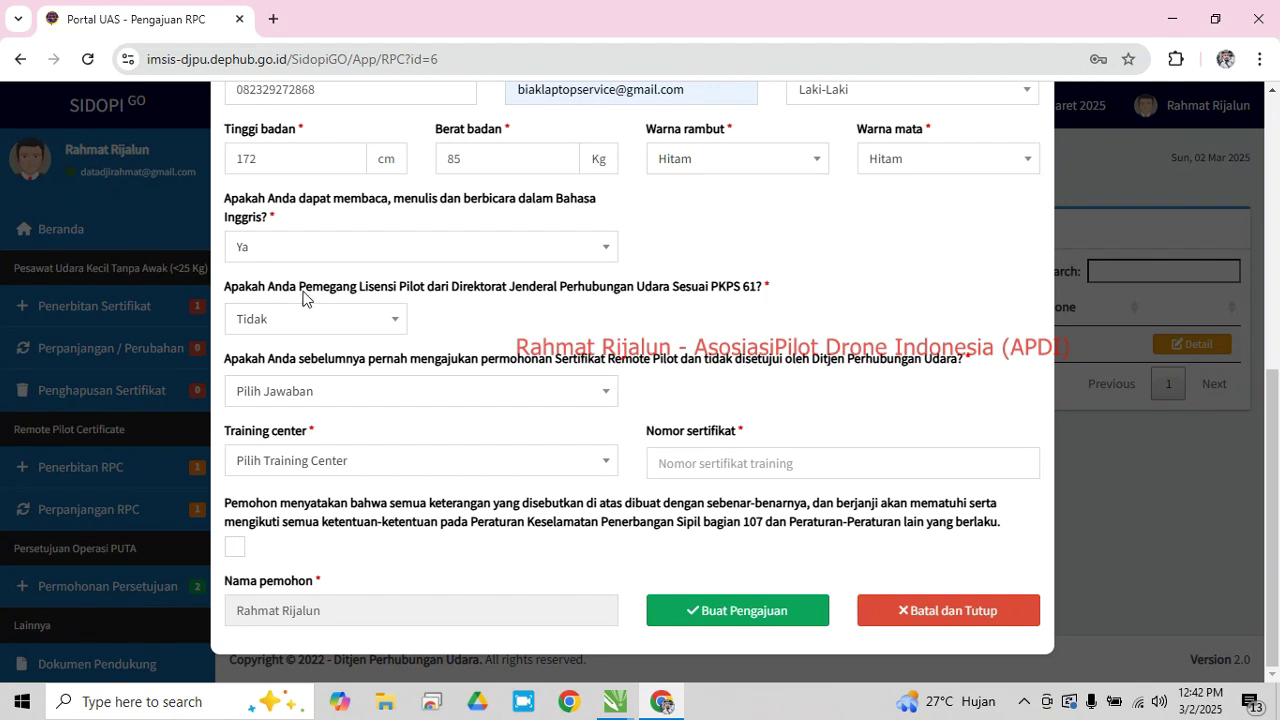
pyautogui.click(602, 397)
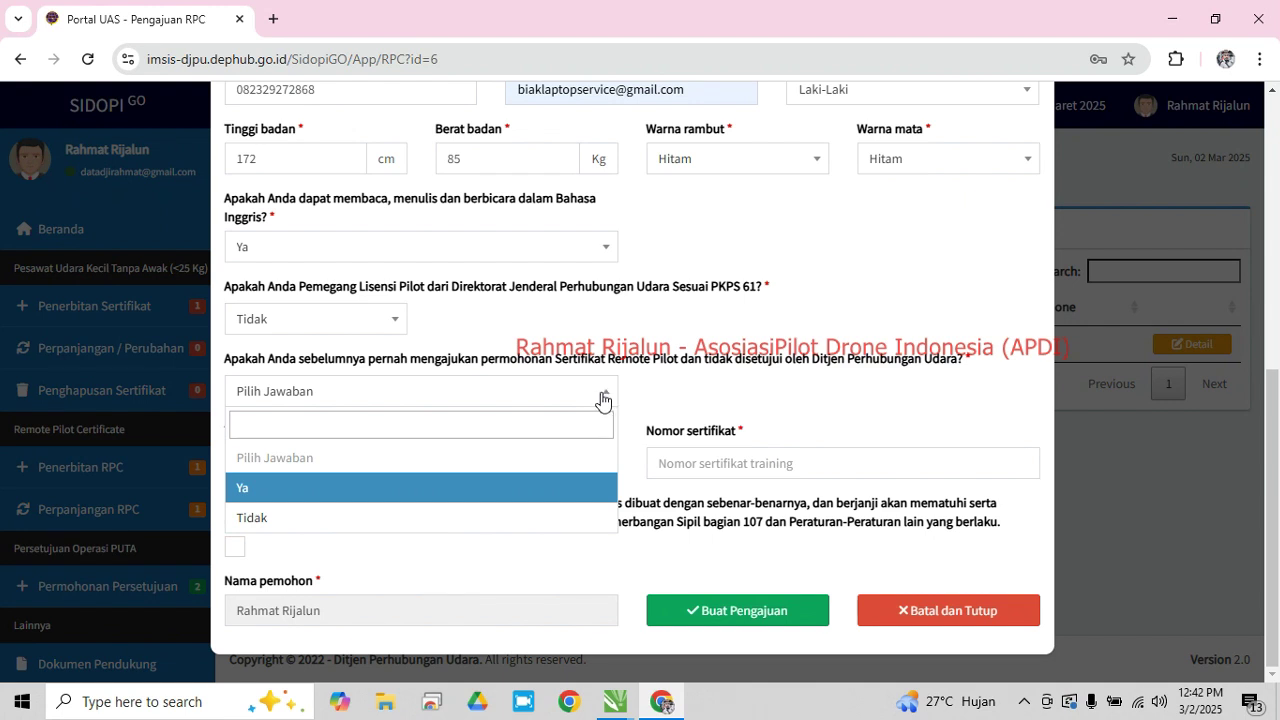
pyautogui.click(483, 517)
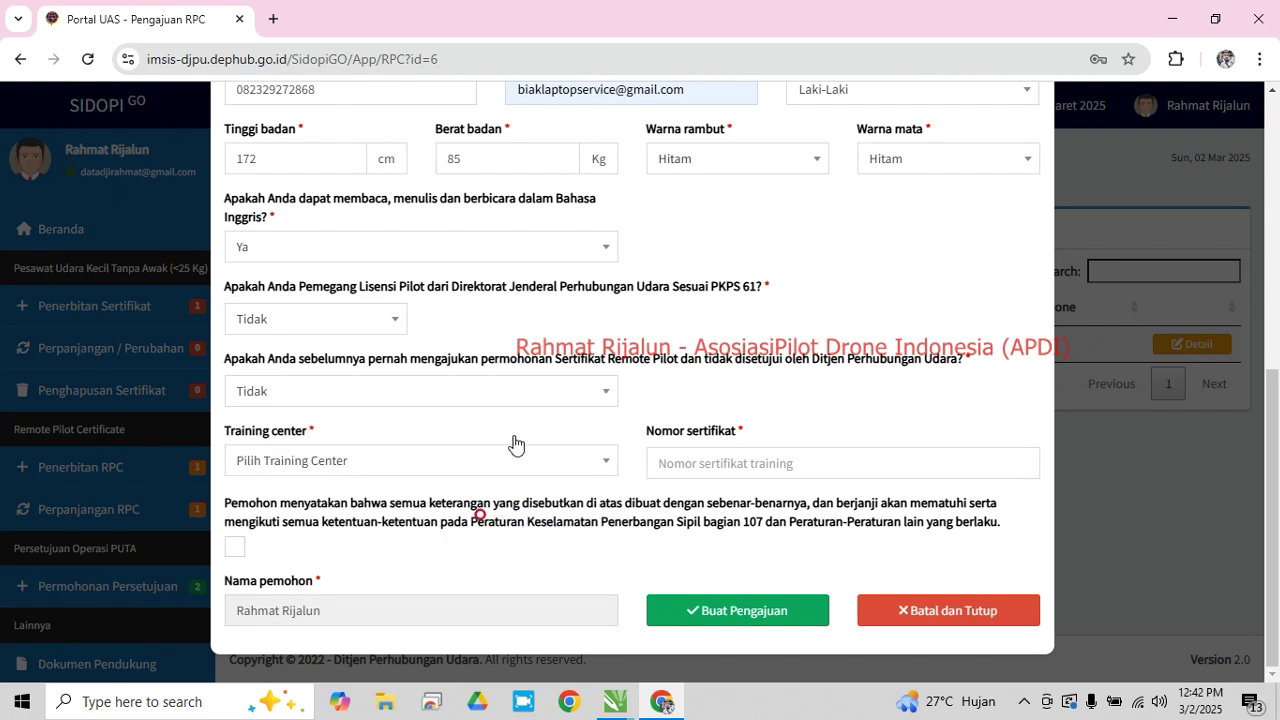
# Choose Asosiasi Pilot Drone Indonesia (APDI) as the training center, then open File Explorer to find the certificate
pyautogui.click(366, 466)
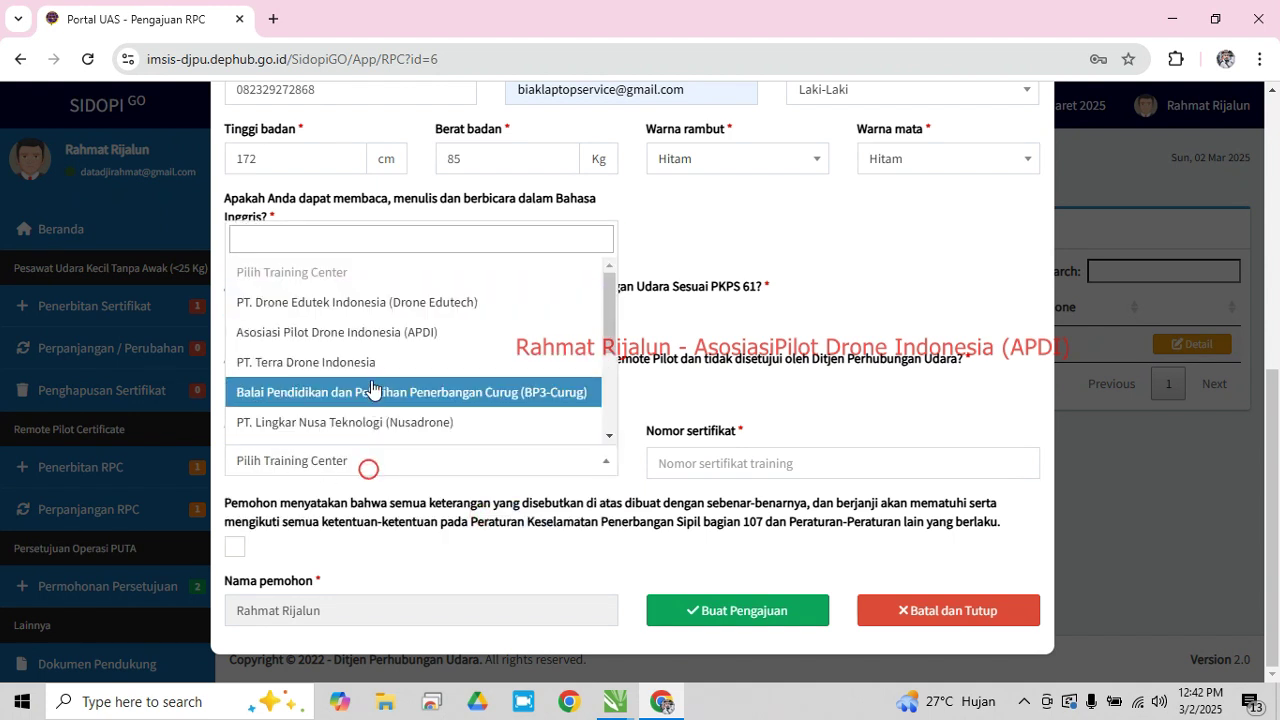
pyautogui.click(440, 332)
pyautogui.click(748, 463)
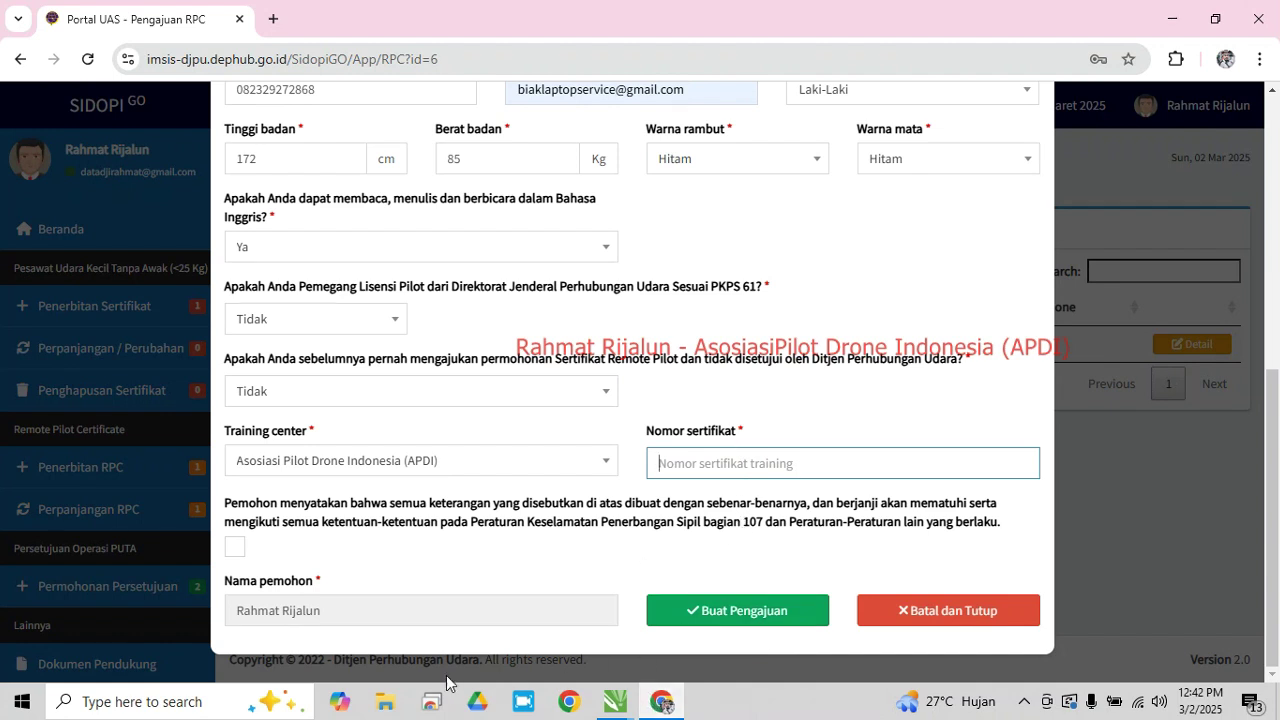
pyautogui.click(385, 712)
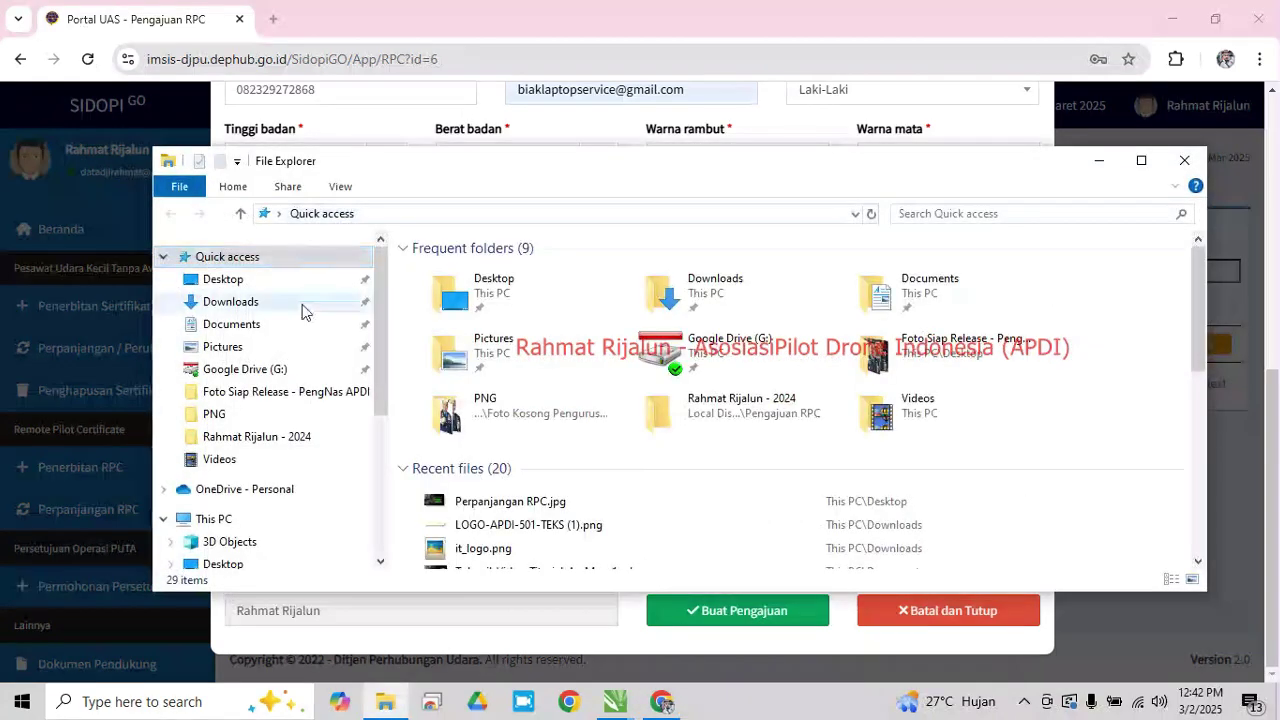
# Open the Sertifikat APDI PDF from D:\A P D I\Pengajuan RPC\2024
pyautogui.scroll(-2, 255, 455)
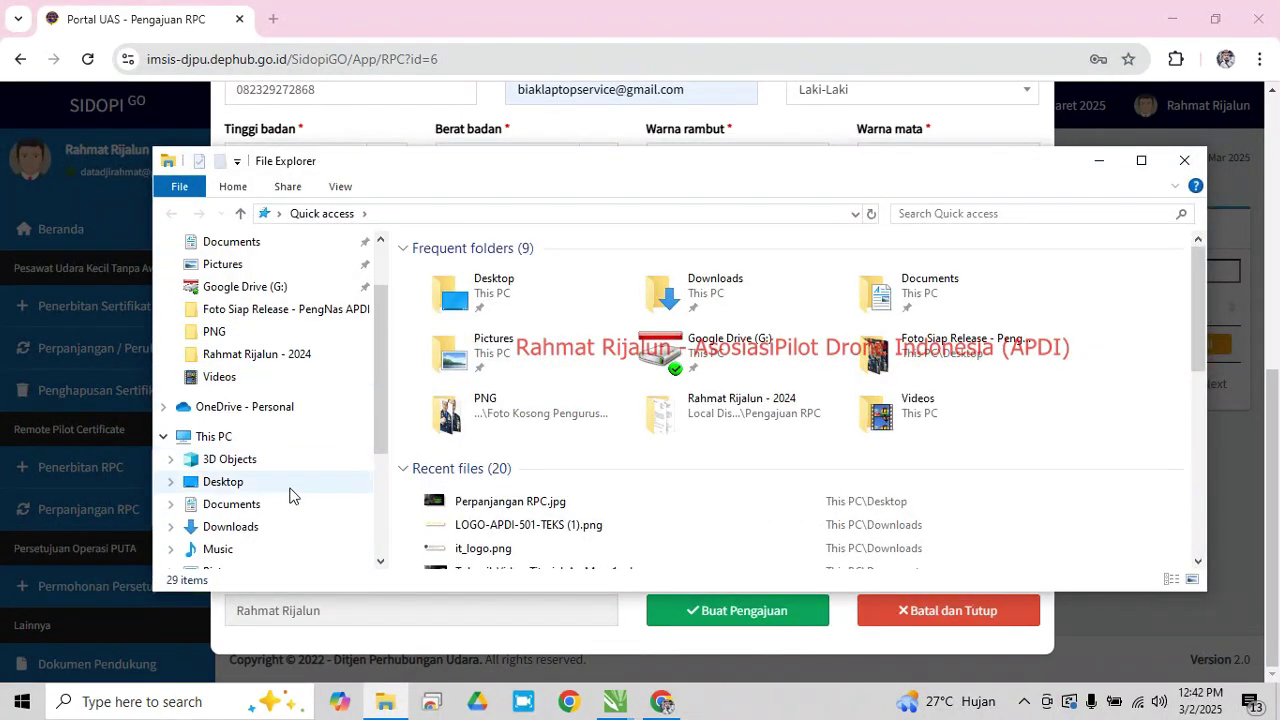
pyautogui.scroll(-1, 280, 535)
pyautogui.click(265, 526)
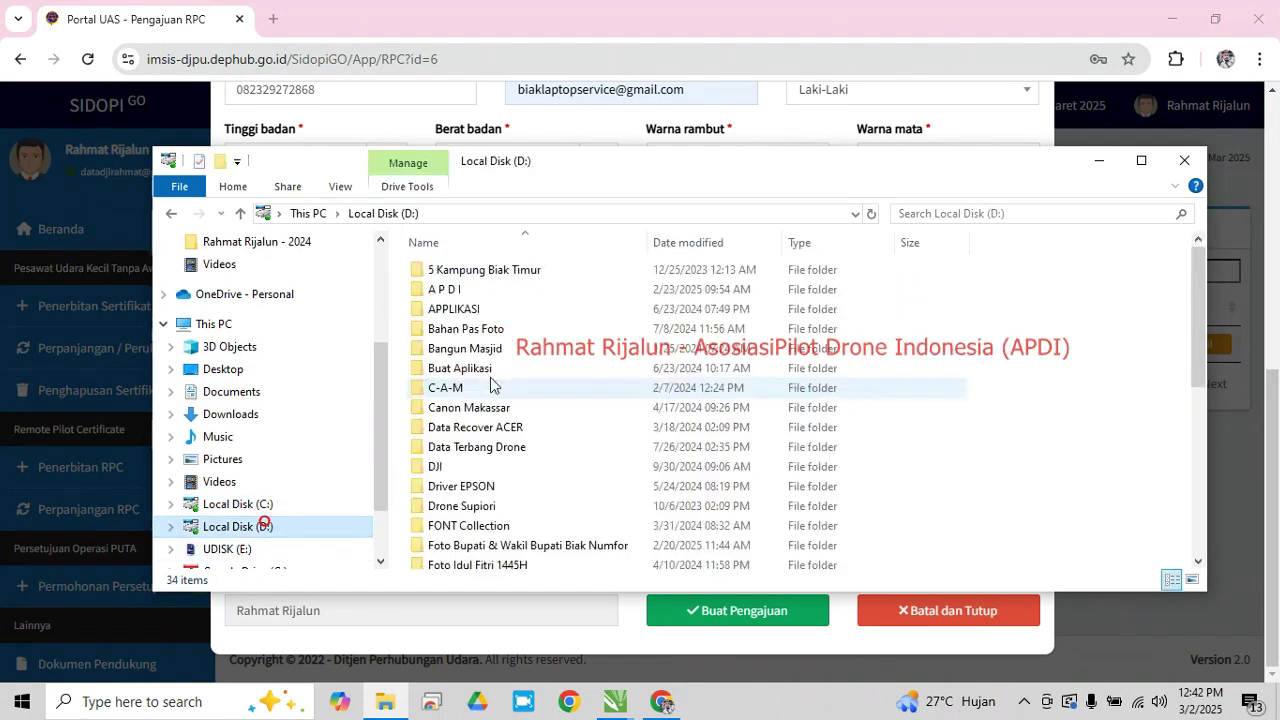
pyautogui.doubleClick(449, 292)
pyautogui.scroll(-1, 455, 440)
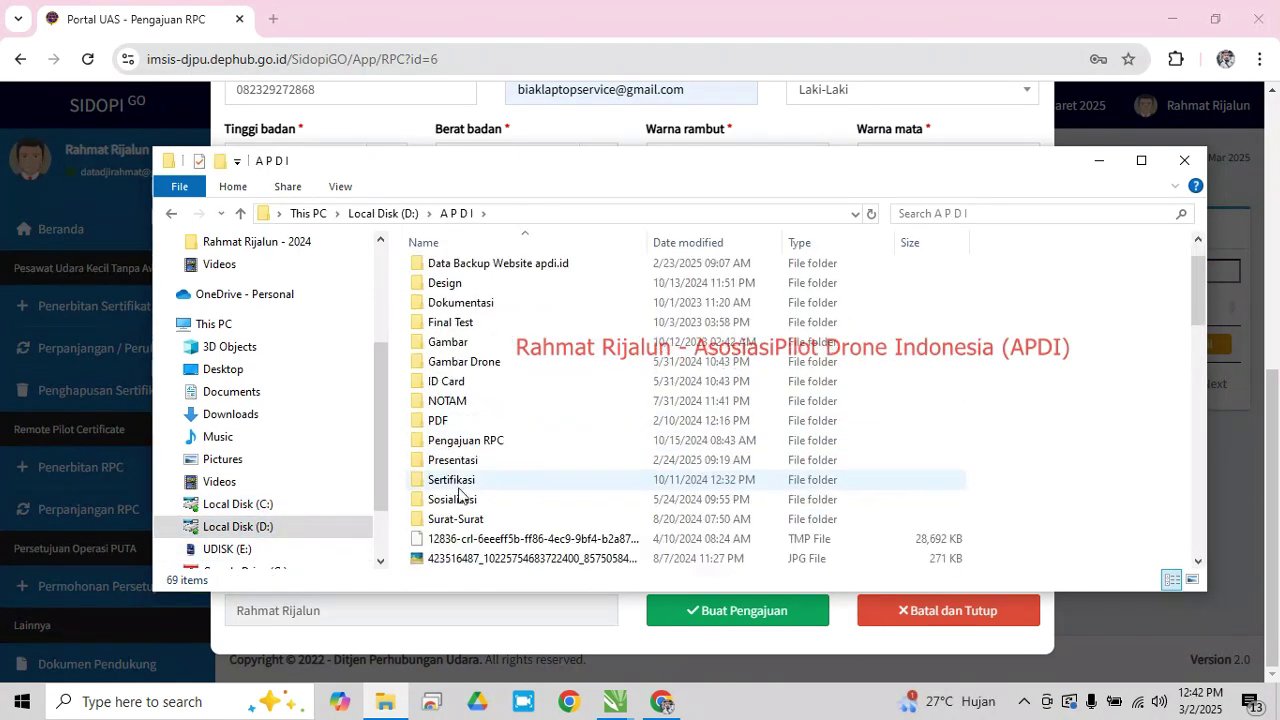
pyautogui.doubleClick(481, 441)
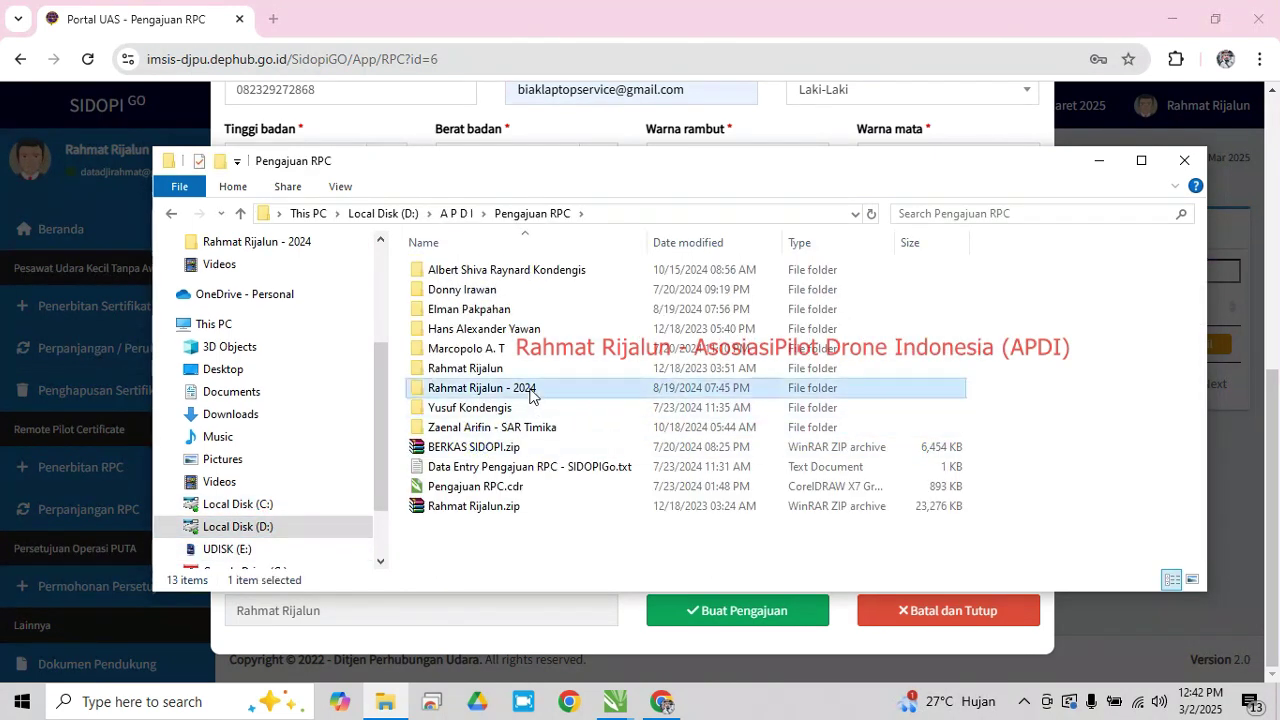
pyautogui.doubleClick(529, 388)
pyautogui.scroll(-1, 467, 330)
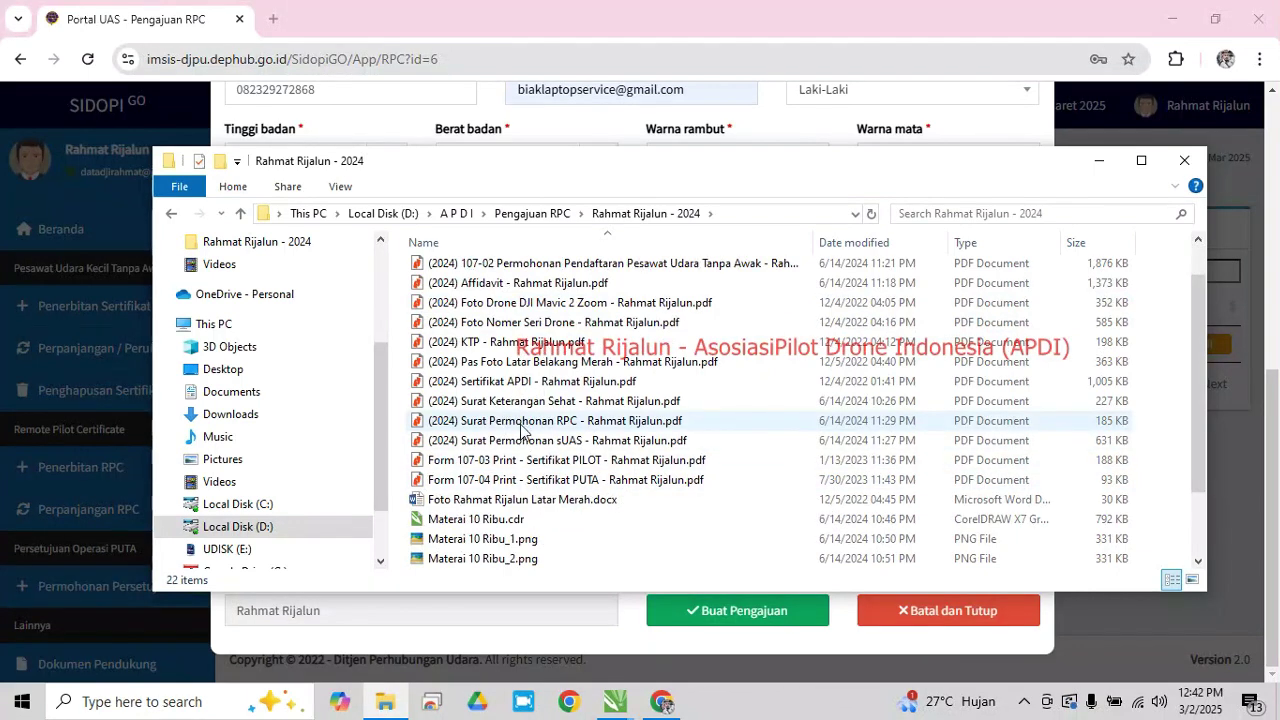
pyautogui.doubleClick(545, 381)
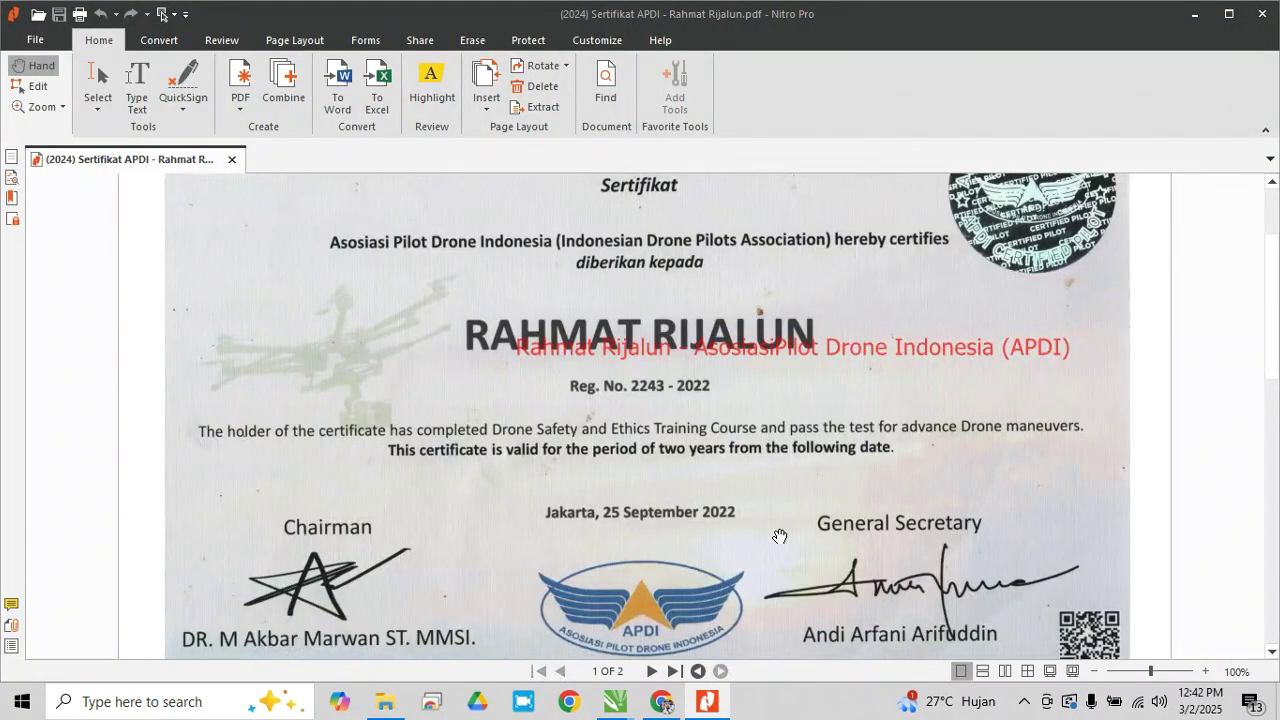
pyautogui.click(652, 712)
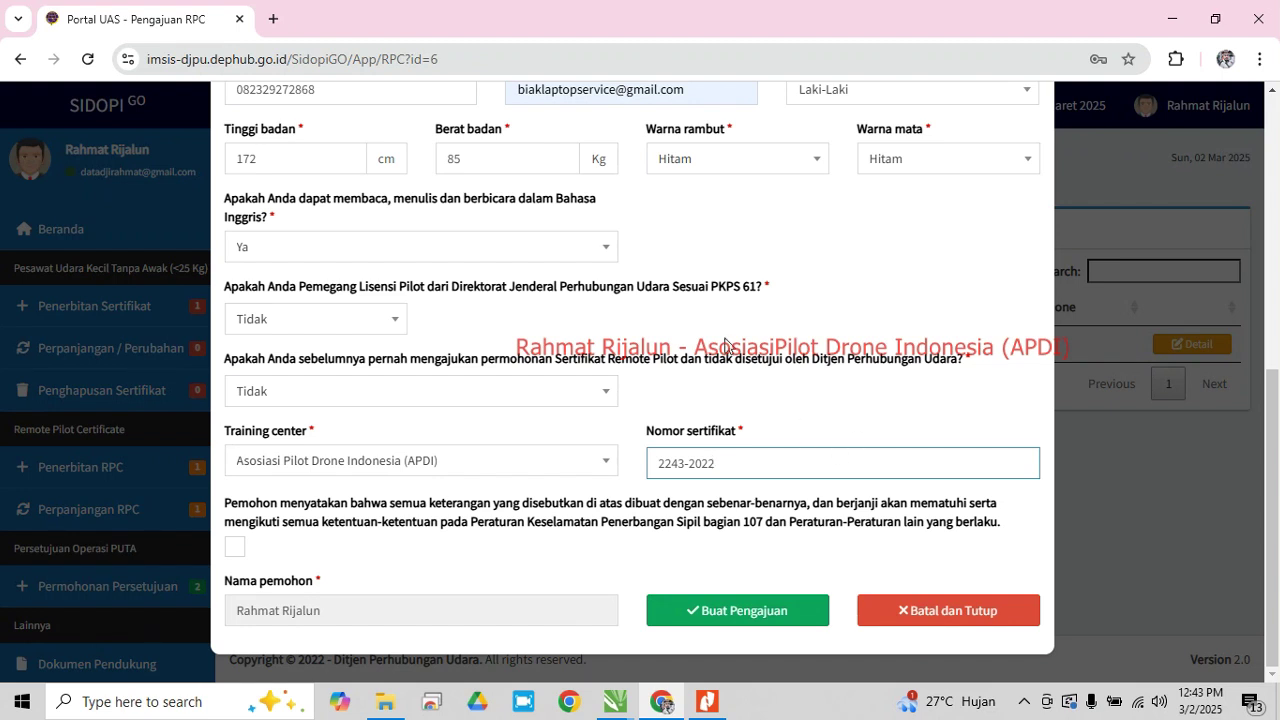
pyautogui.scroll(4, 725, 345)
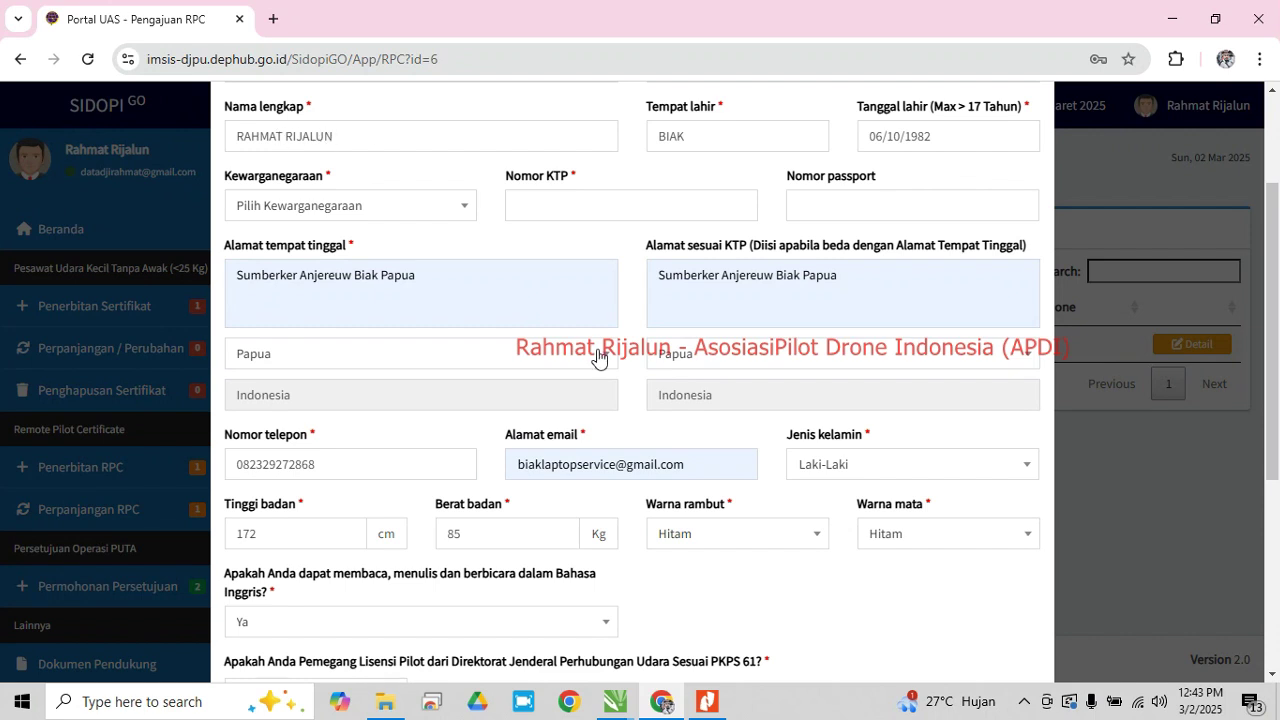
pyautogui.scroll(-4, 599, 360)
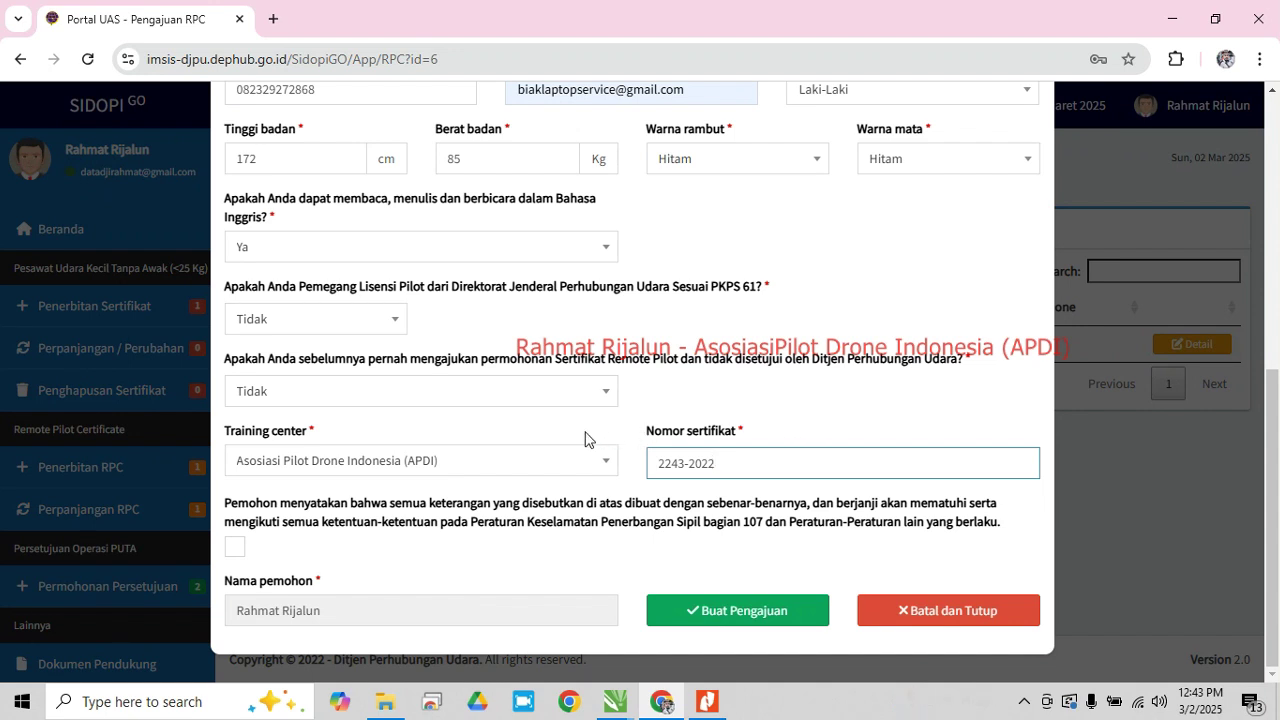
pyautogui.scroll(5, 449, 323)
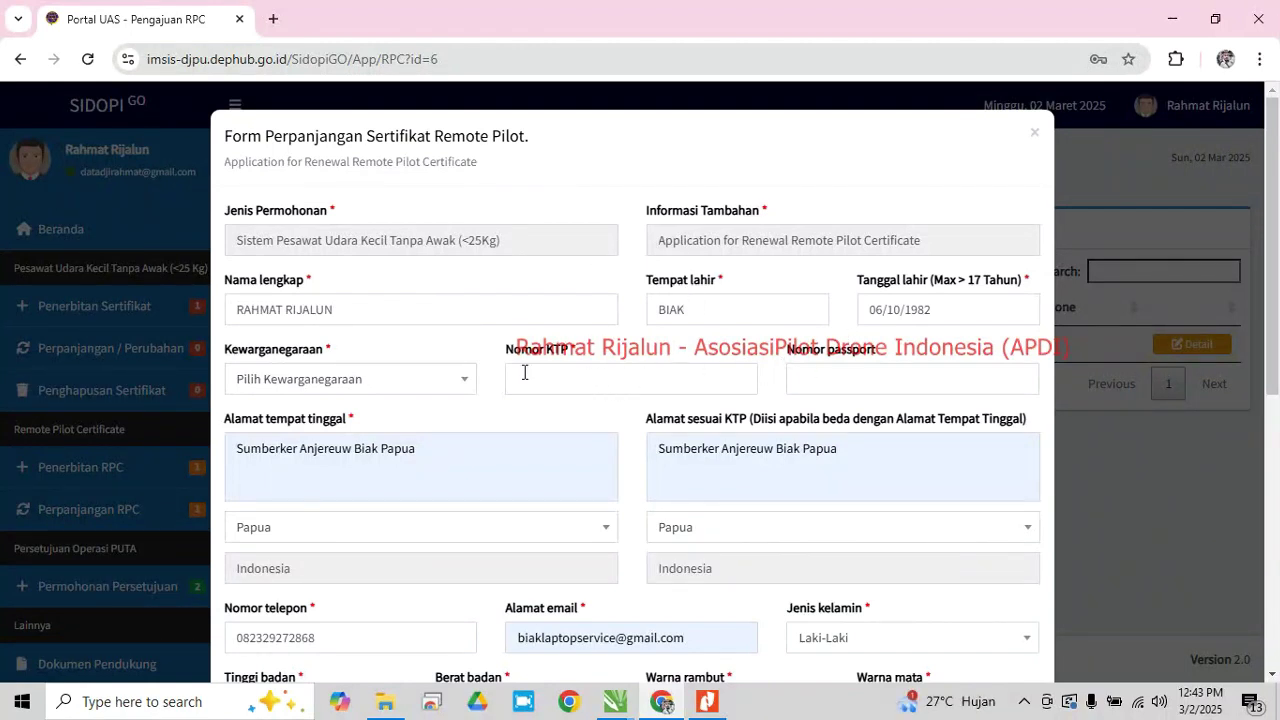
# Set citizenship to WNI and move to the Nomor KTP field
pyautogui.click(338, 379)
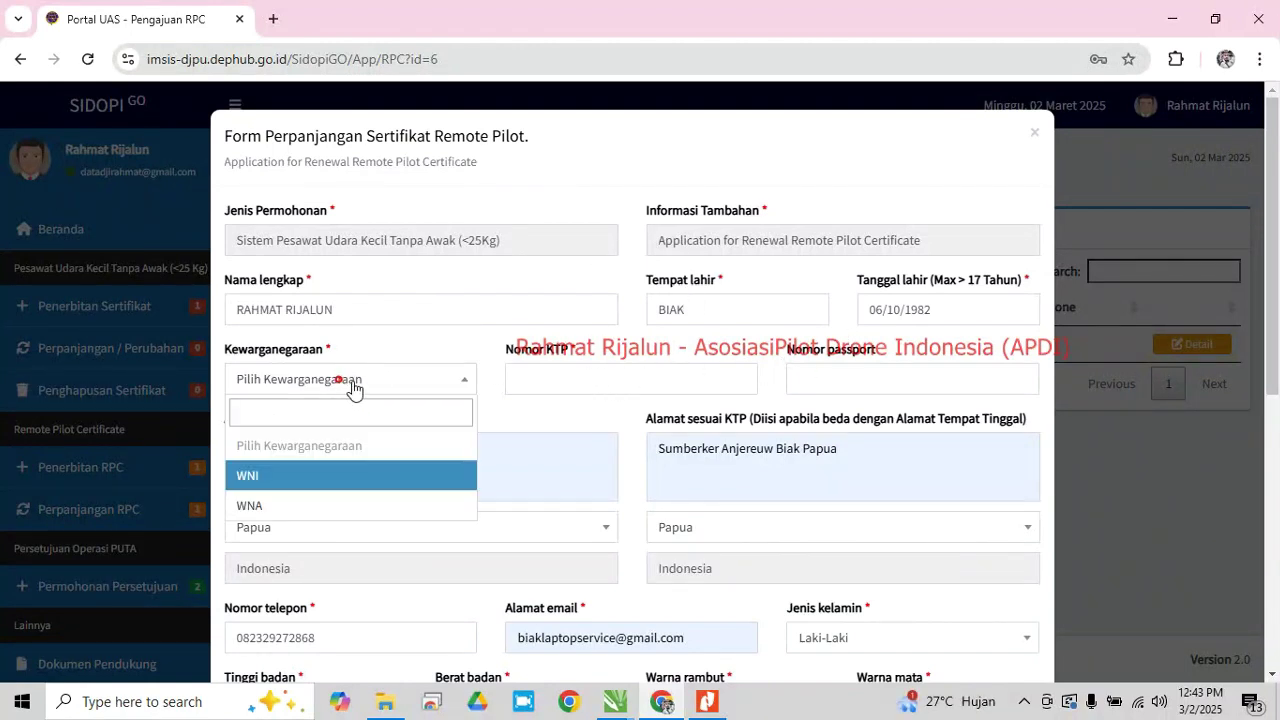
pyautogui.click(289, 475)
pyautogui.click(525, 375)
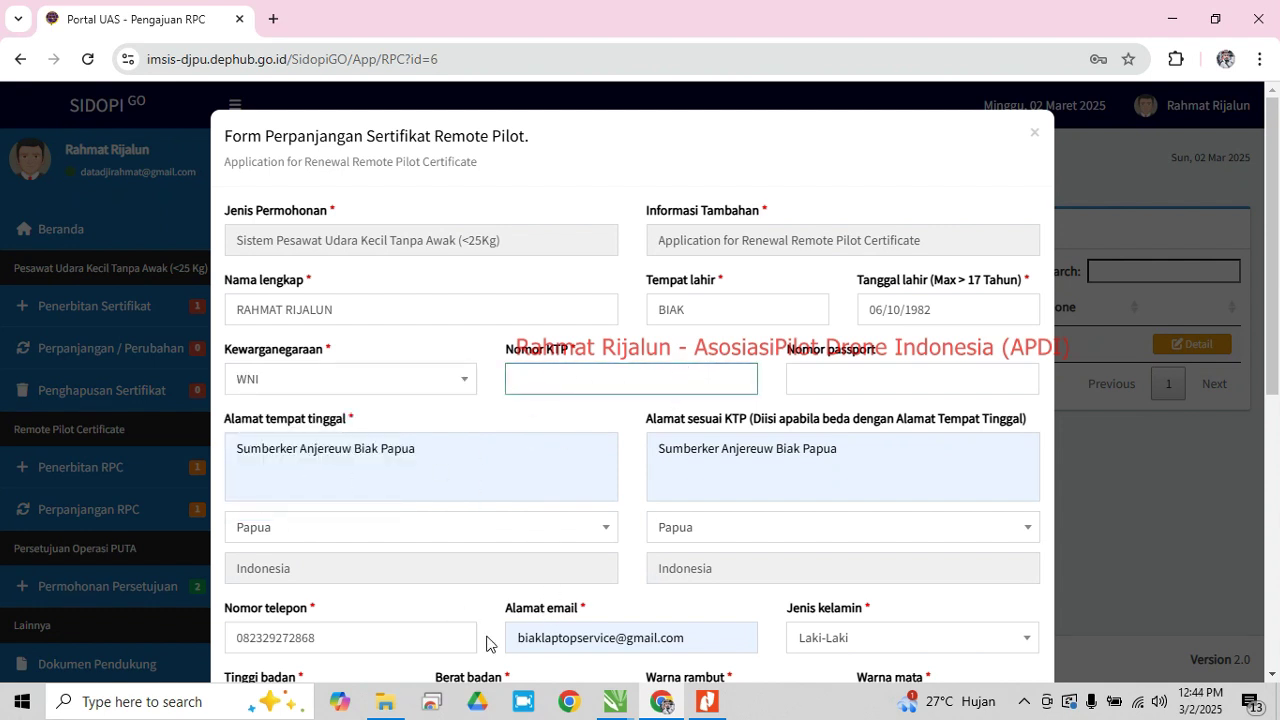
# Open a new blank browser tab, dismissing the Chrome profile chooser
pyautogui.moveTo(389, 712)
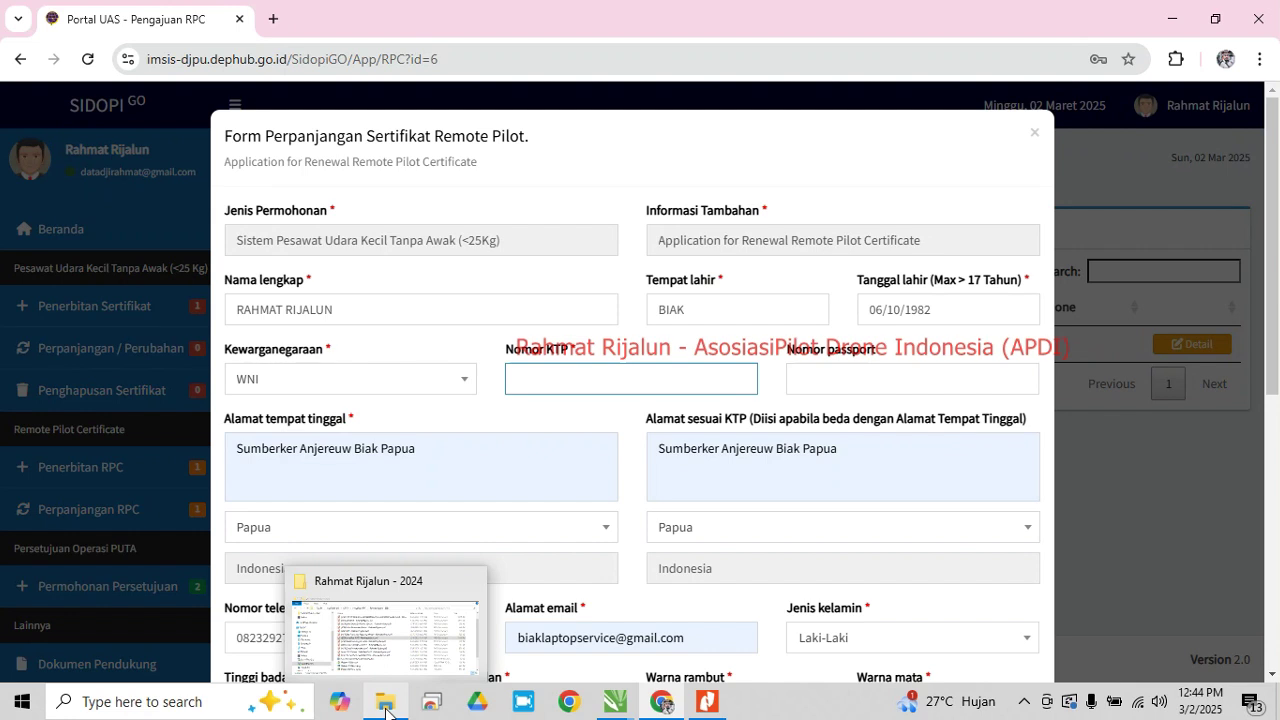
pyautogui.click(569, 703)
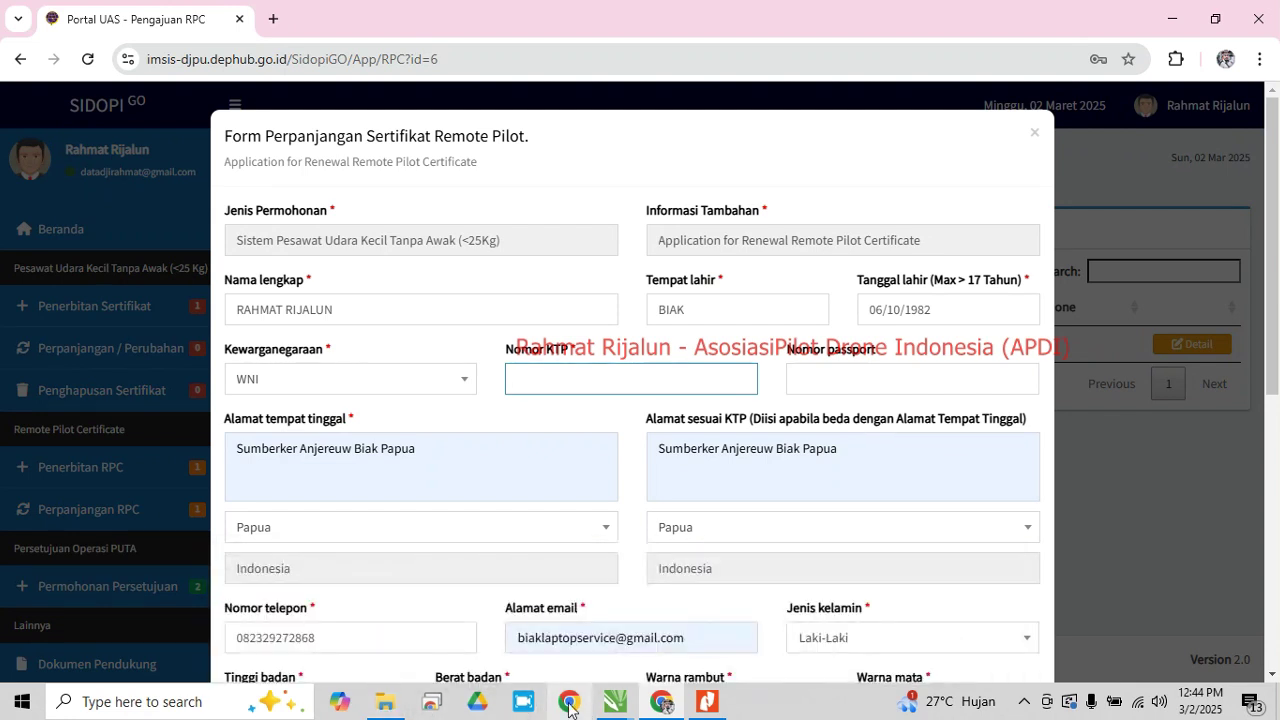
pyautogui.click(558, 418)
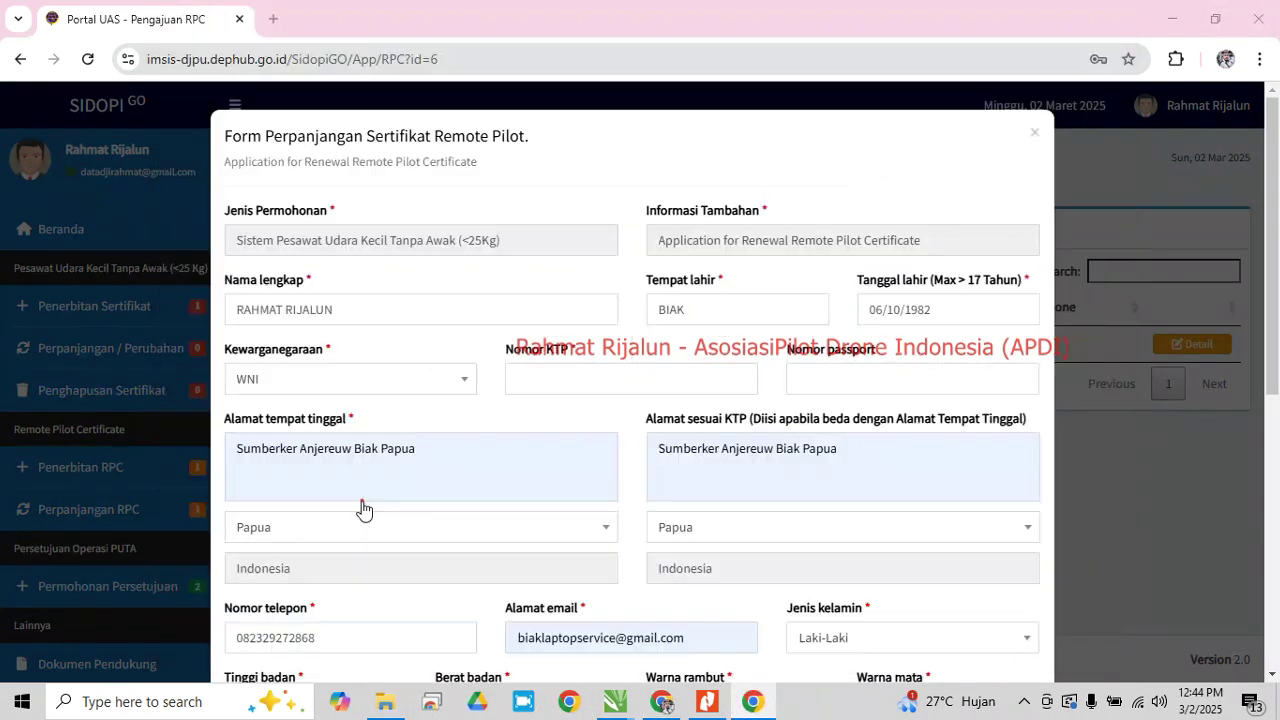
pyautogui.click(278, 16)
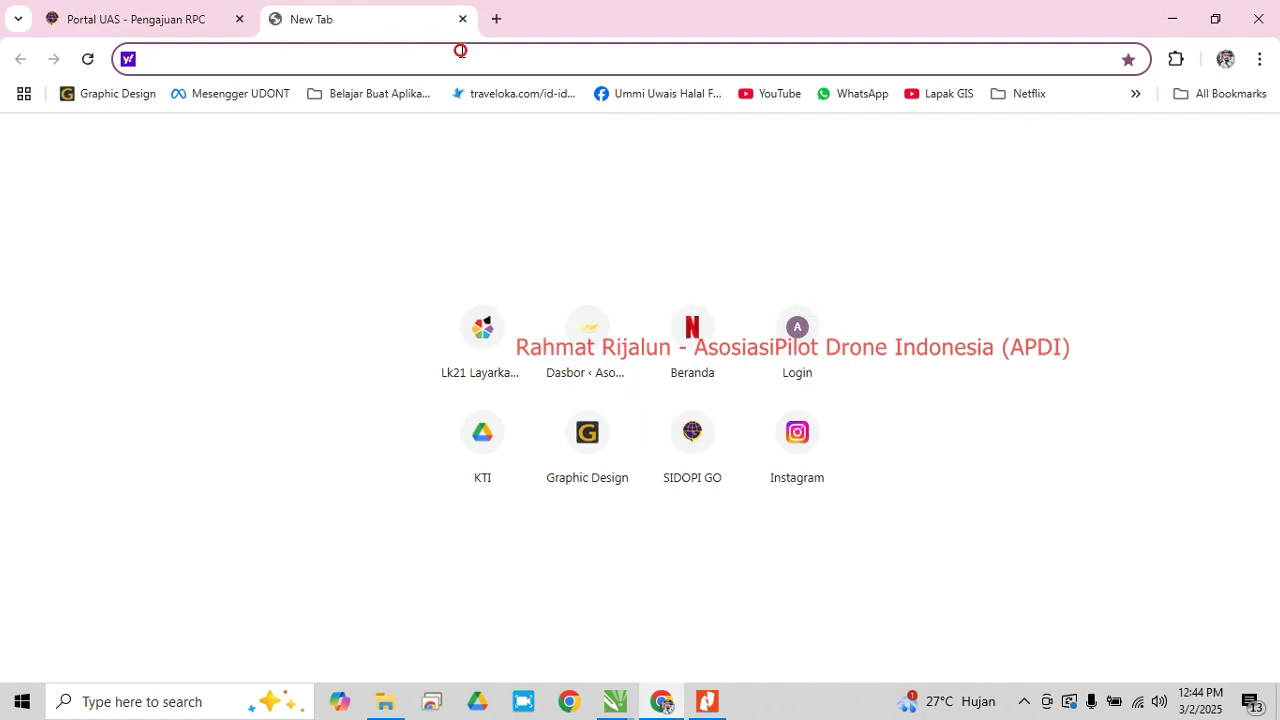
# Search Google Drive for 'nik' and open the NIK NKK NPWP text file
pyautogui.write('dr')
pyautogui.click(250, 110)
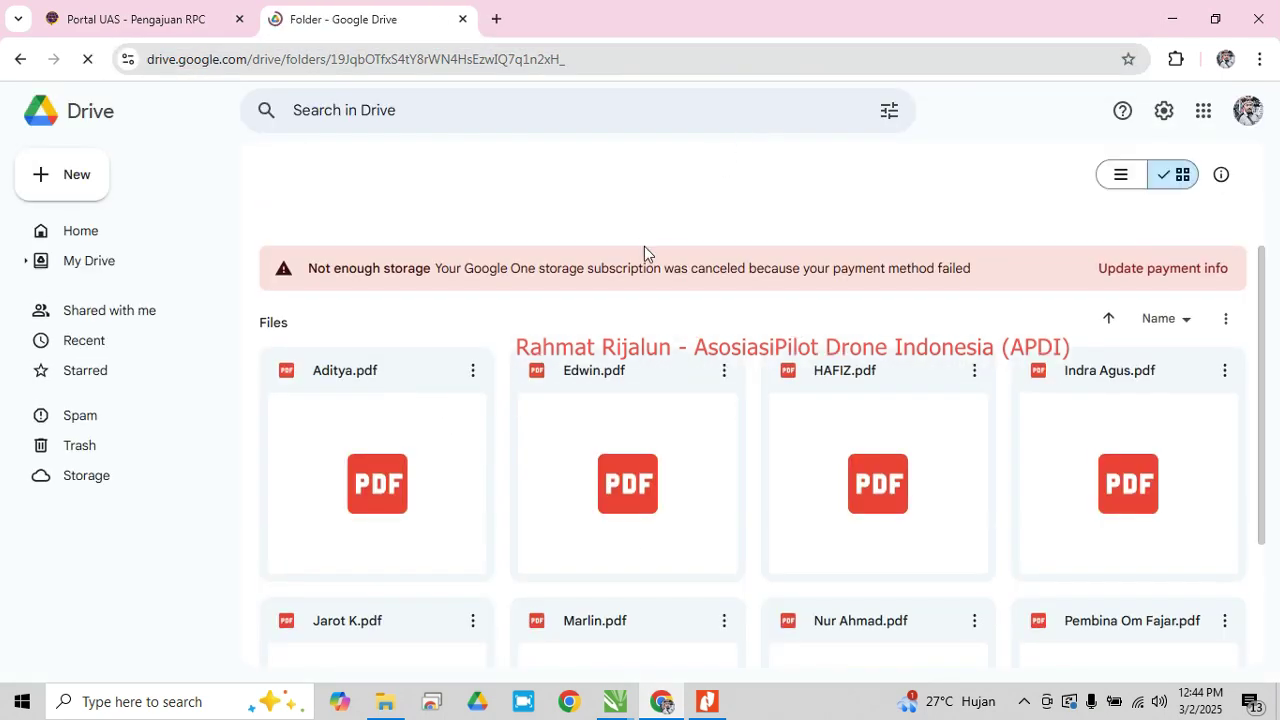
pyautogui.click(484, 108)
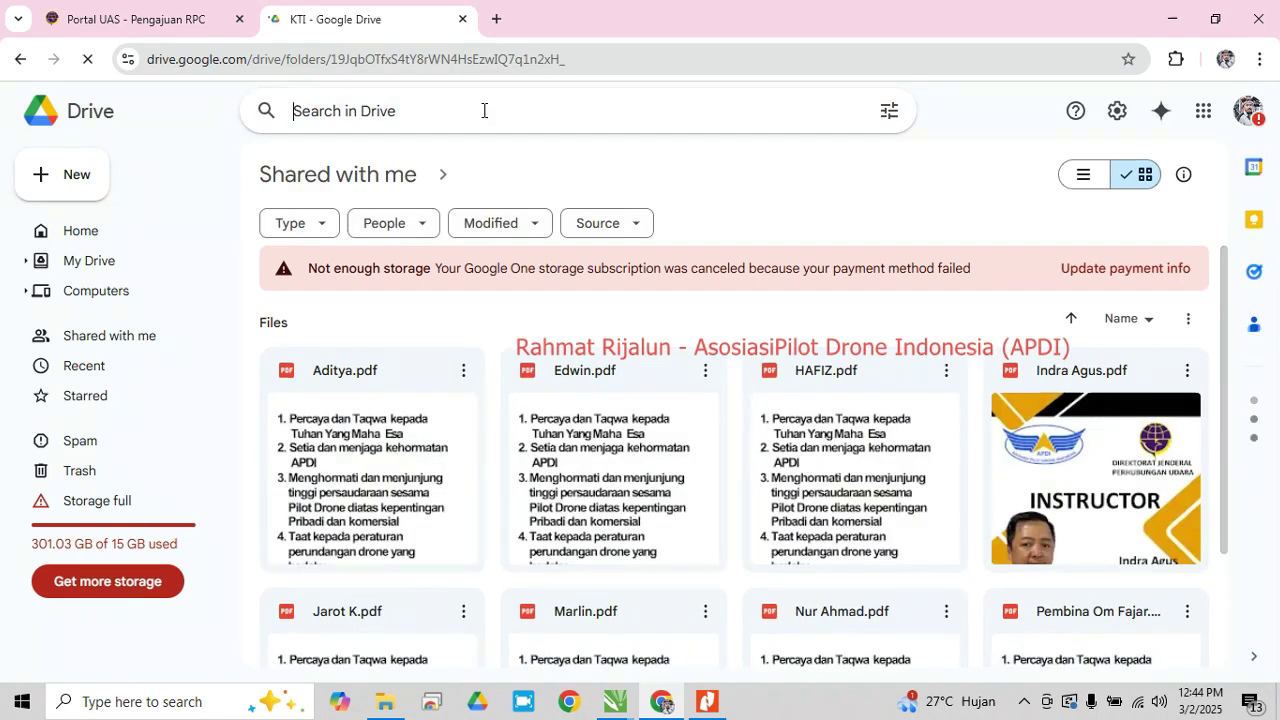
pyautogui.write('nik')
pyautogui.press('Return')
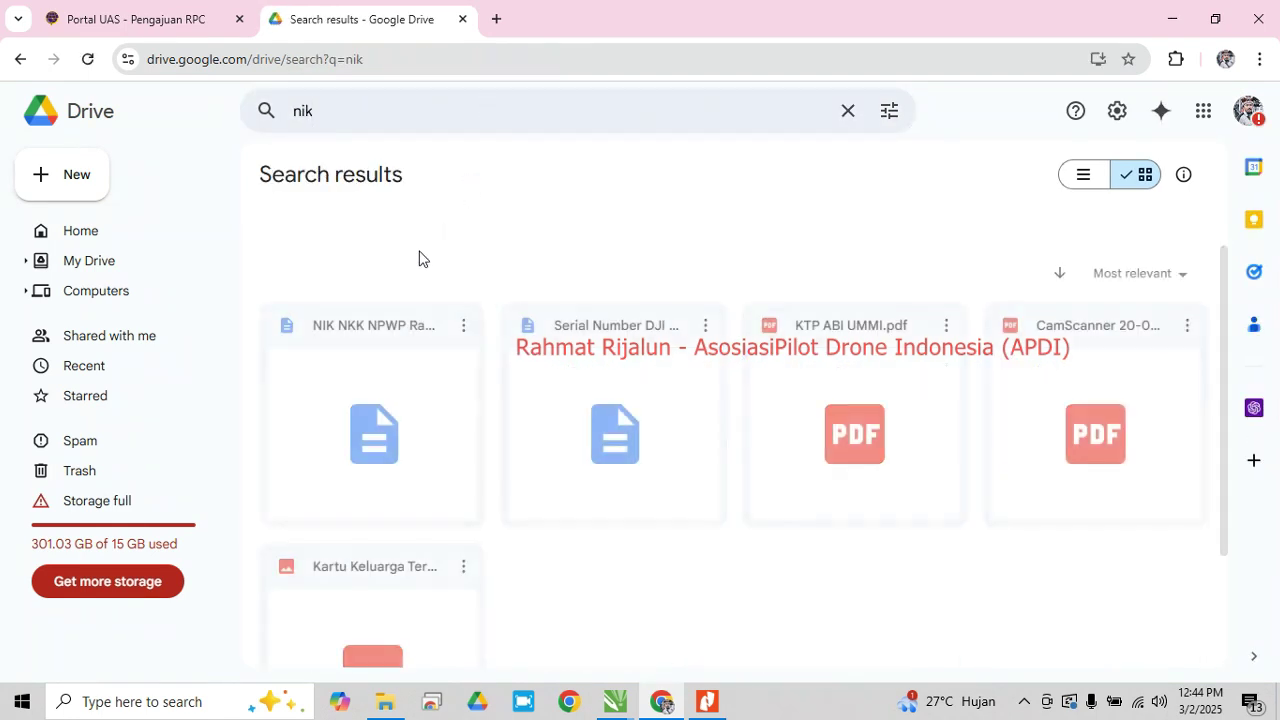
pyautogui.click(363, 378)
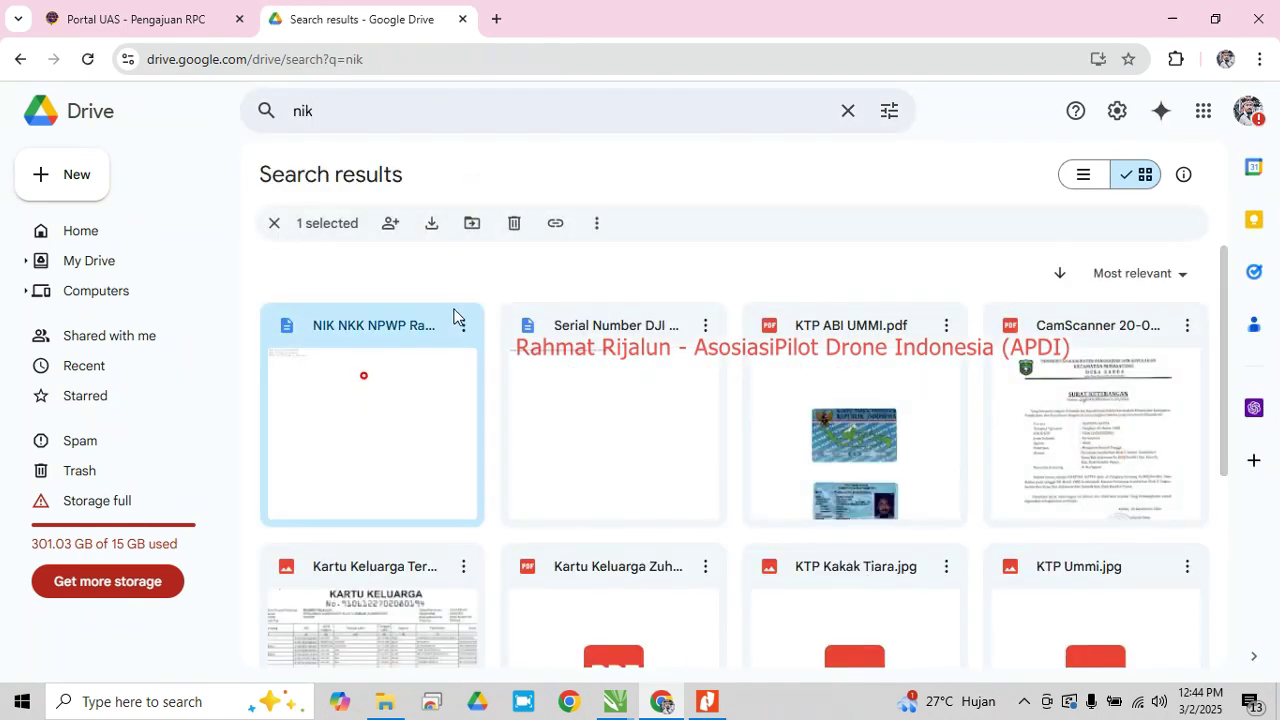
pyautogui.doubleClick(400, 376)
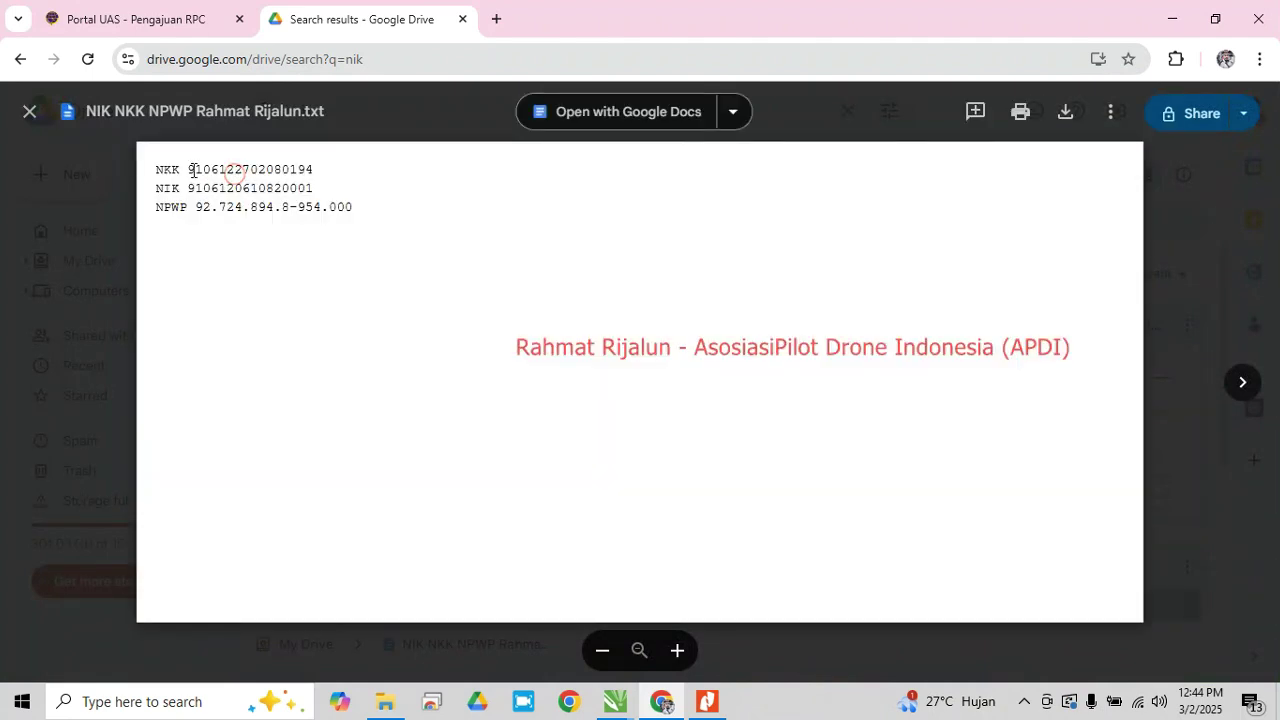
# Select the NIK number in the file and return to the renewal form tab
pyautogui.doubleClick(194, 170)
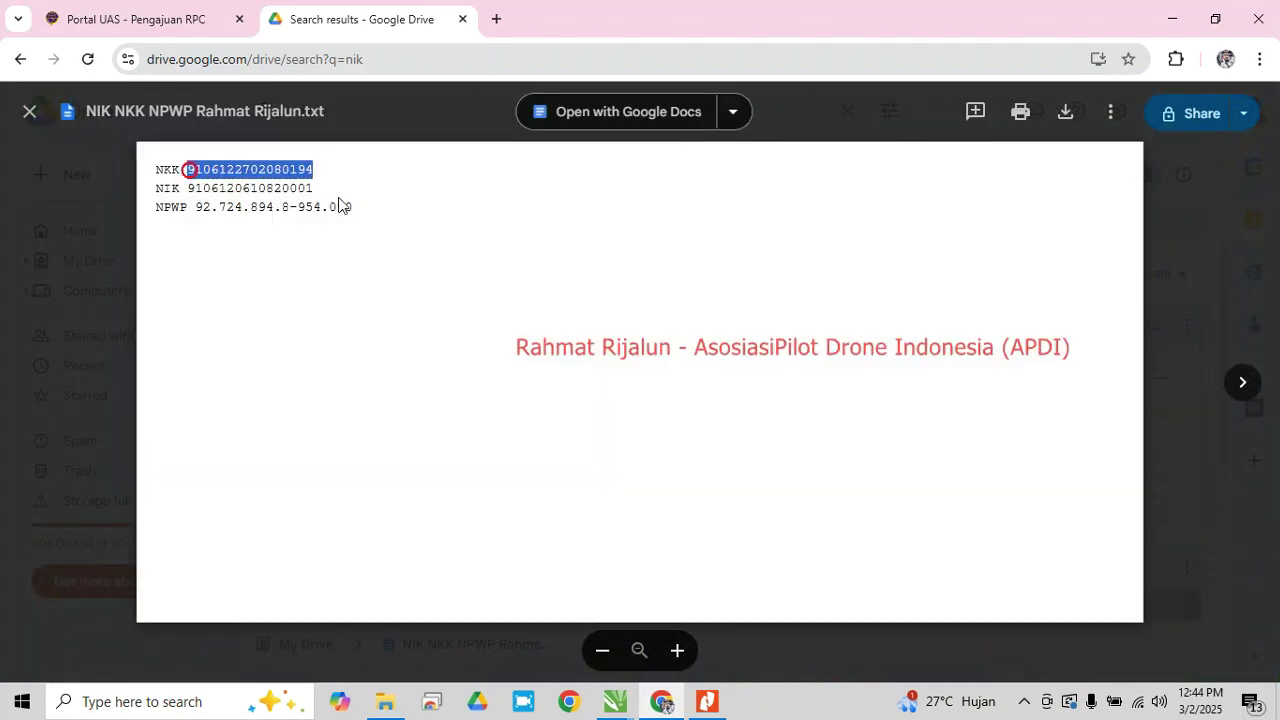
pyautogui.click(228, 186)
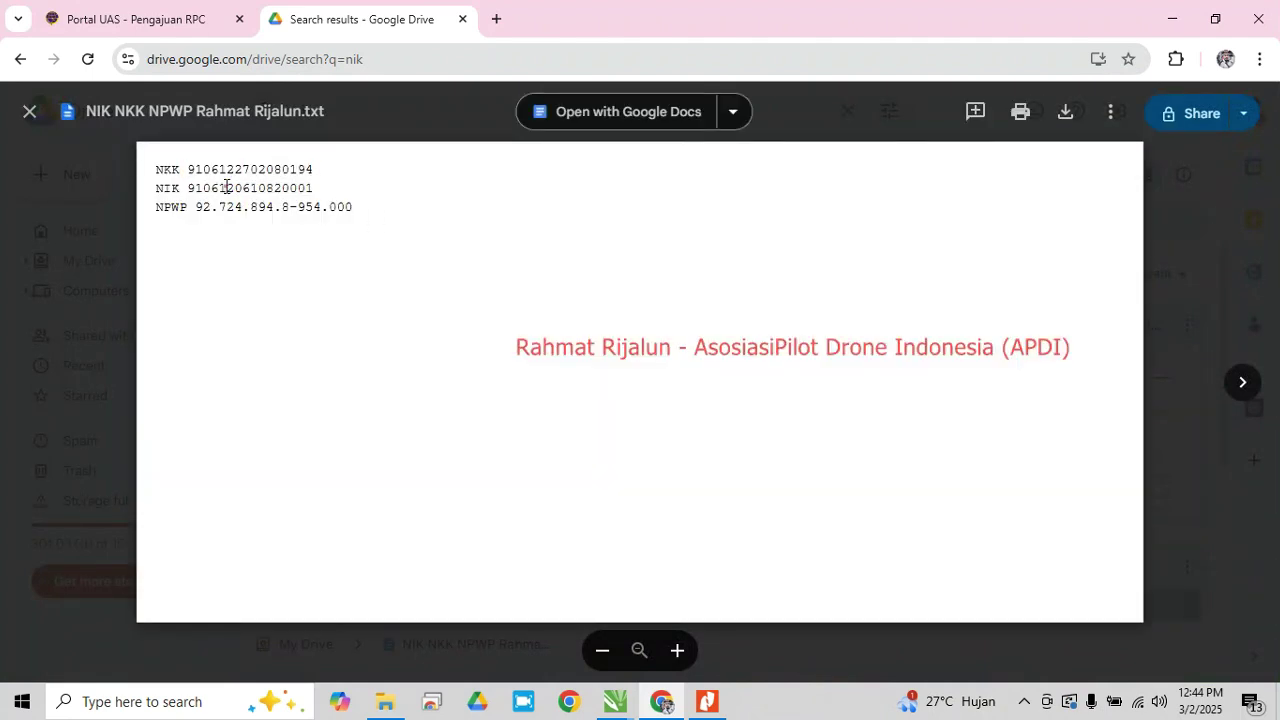
pyautogui.doubleClick(318, 187)
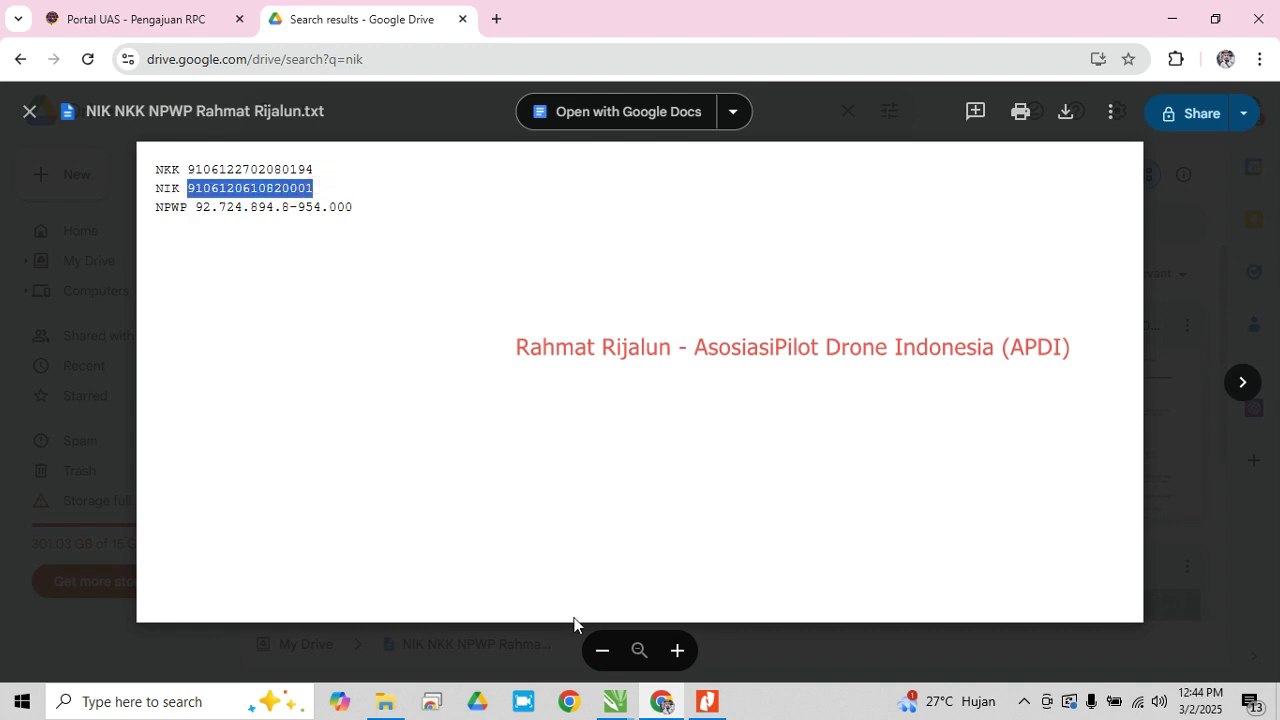
pyautogui.click(652, 707)
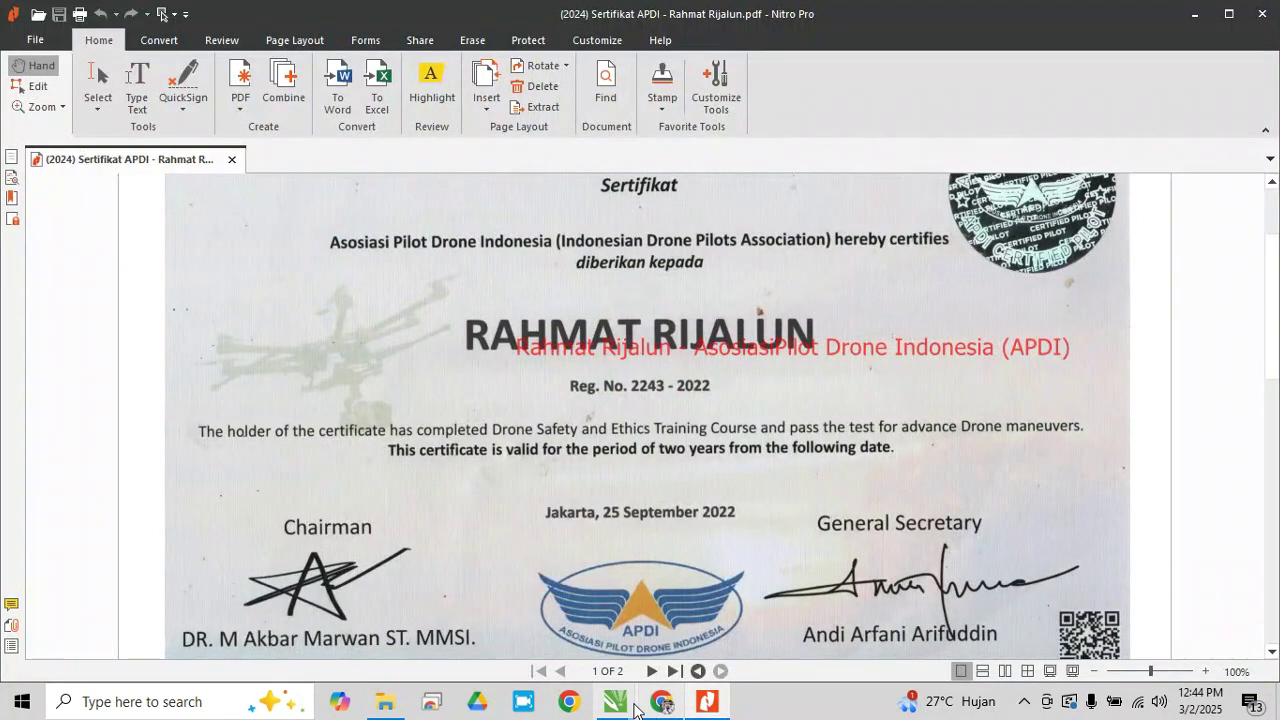
pyautogui.click(661, 703)
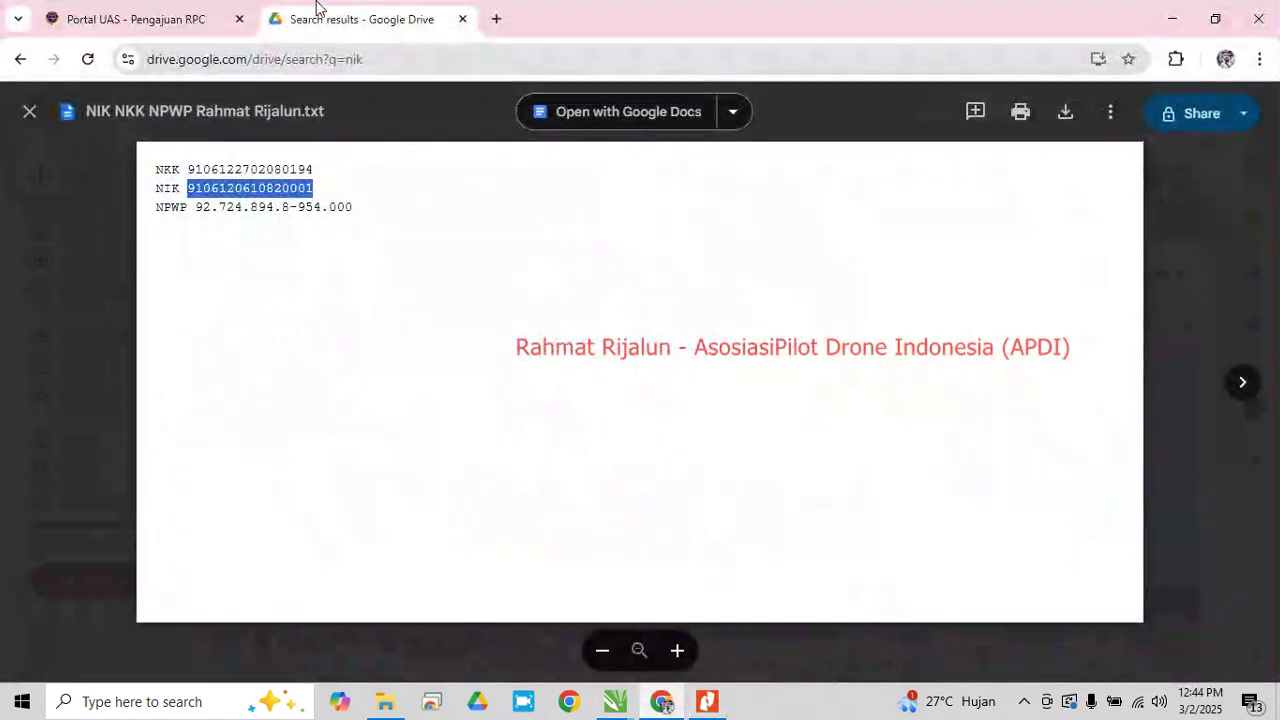
pyautogui.click(140, 19)
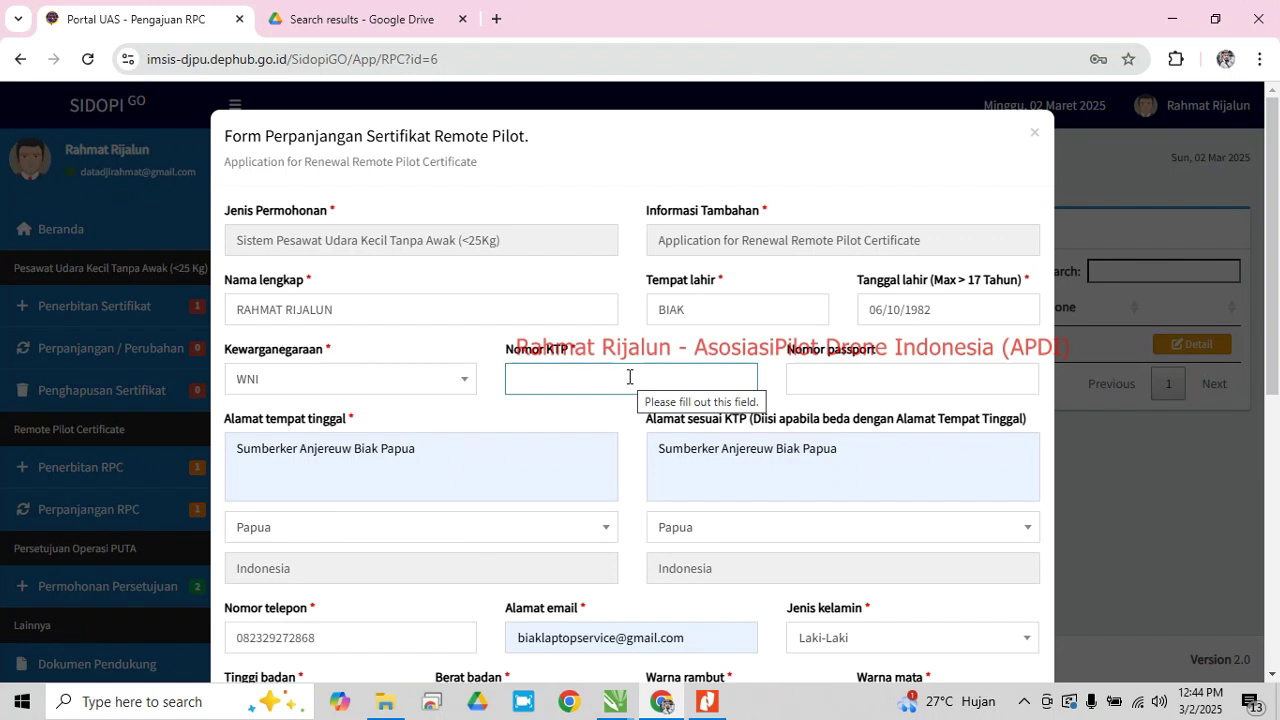
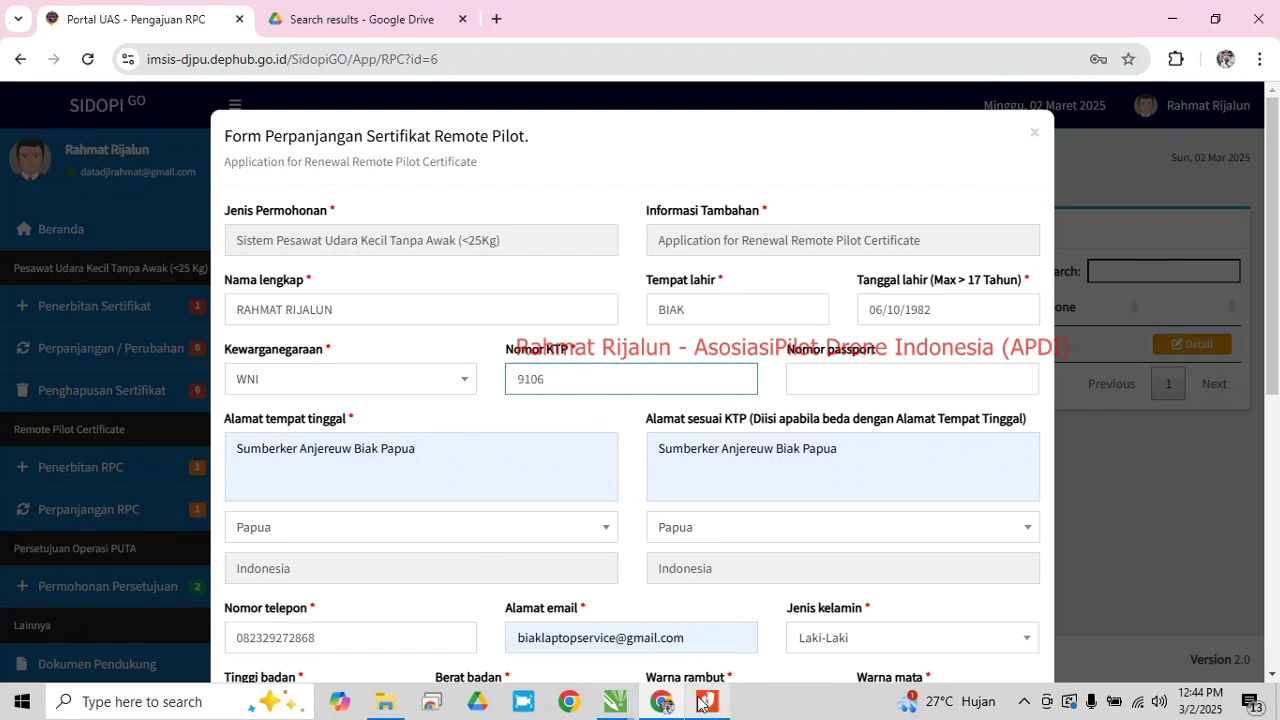
pyautogui.click(707, 701)
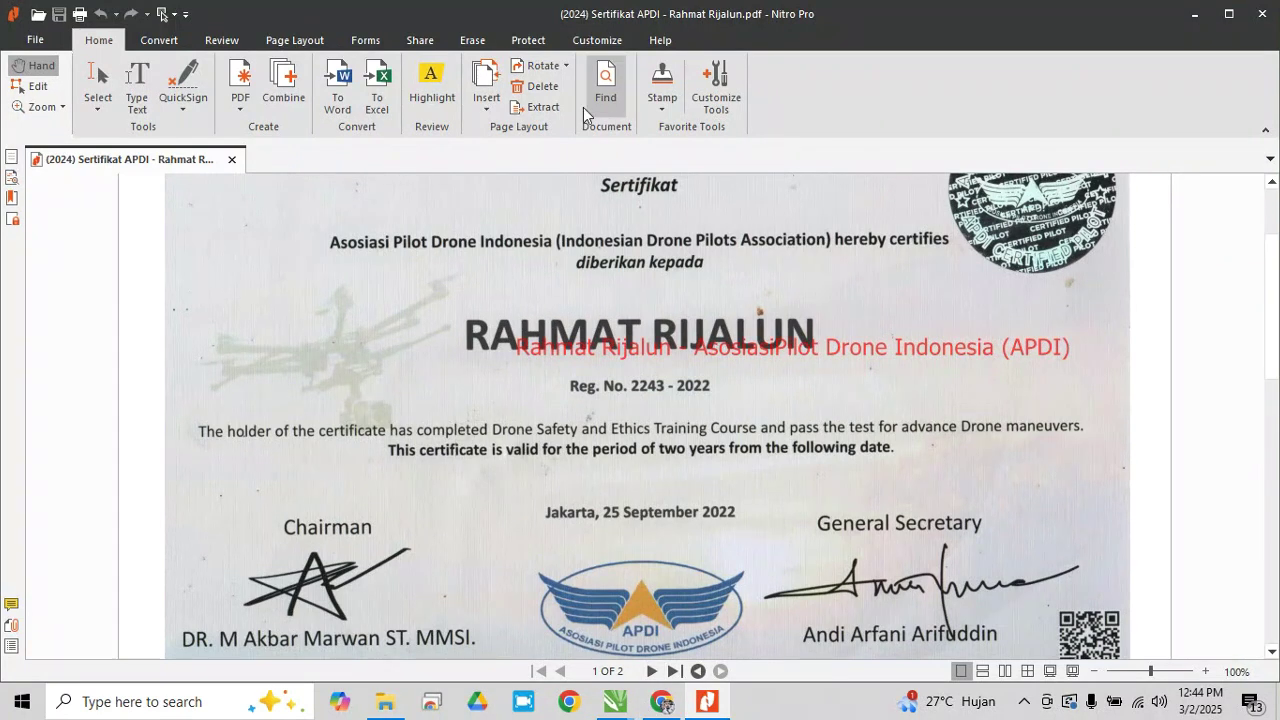
pyautogui.click(1257, 14)
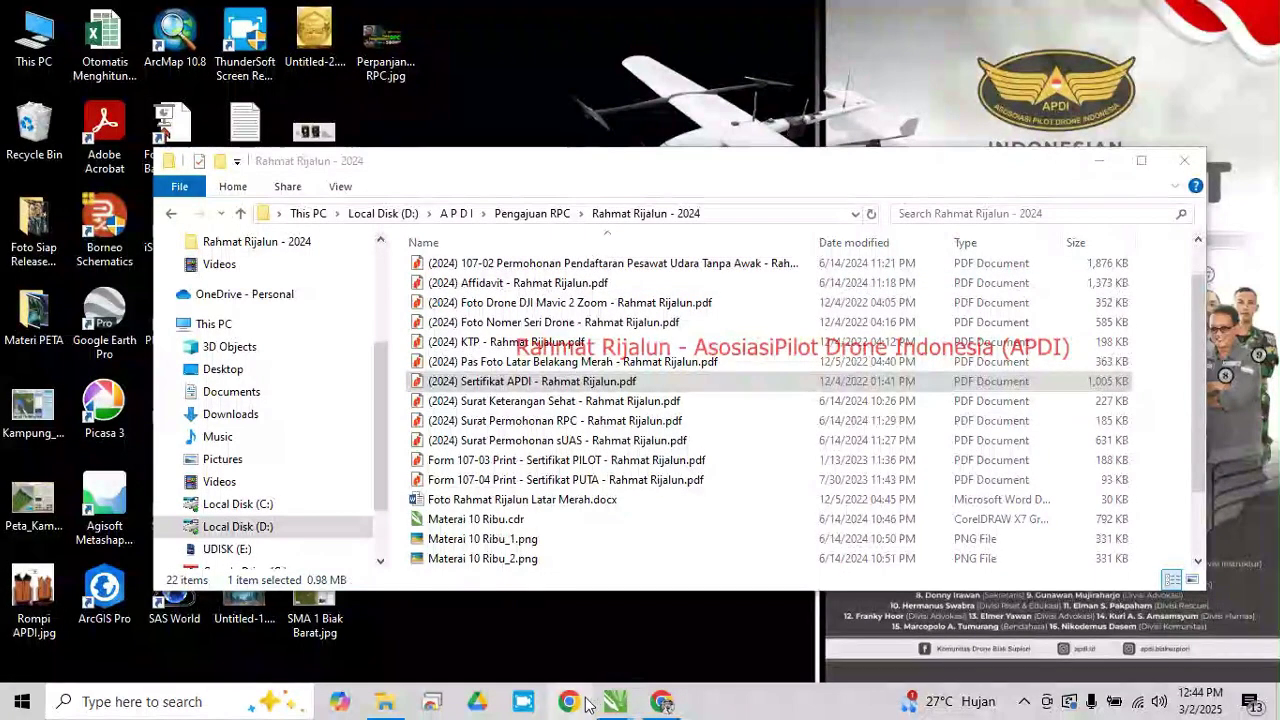
pyautogui.click(661, 703)
pyautogui.click(333, 12)
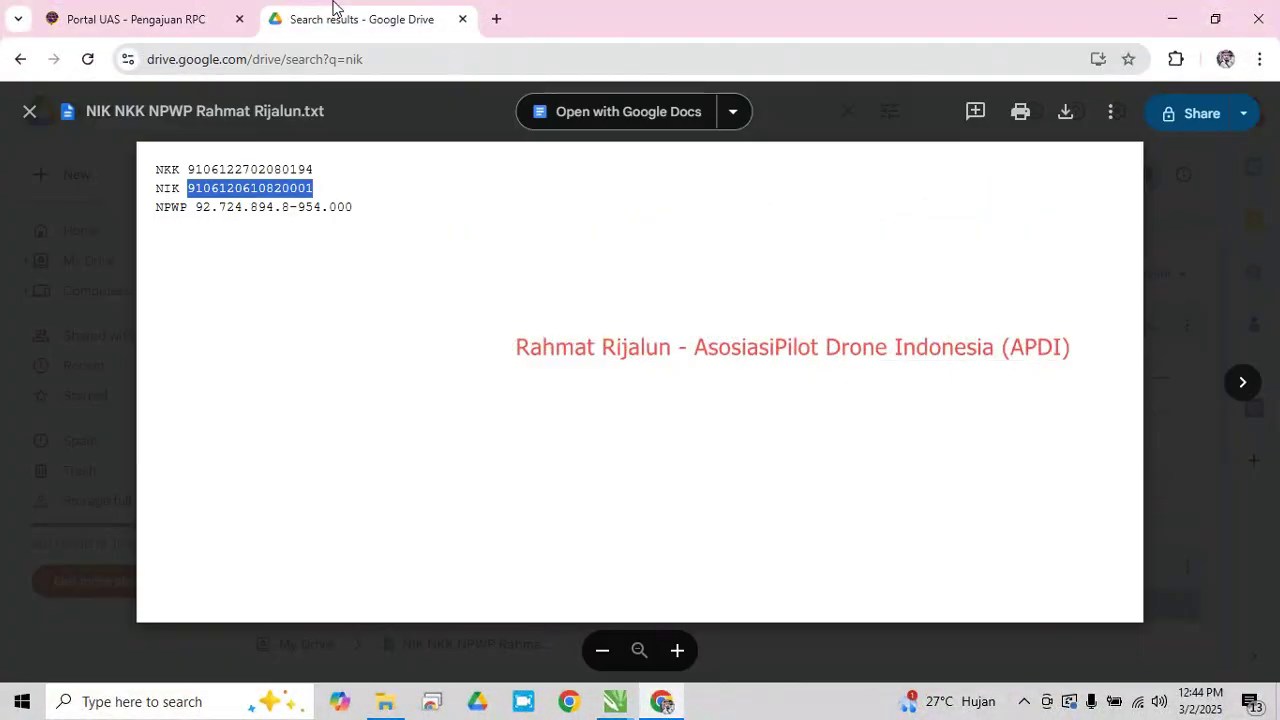
pyautogui.click(162, 14)
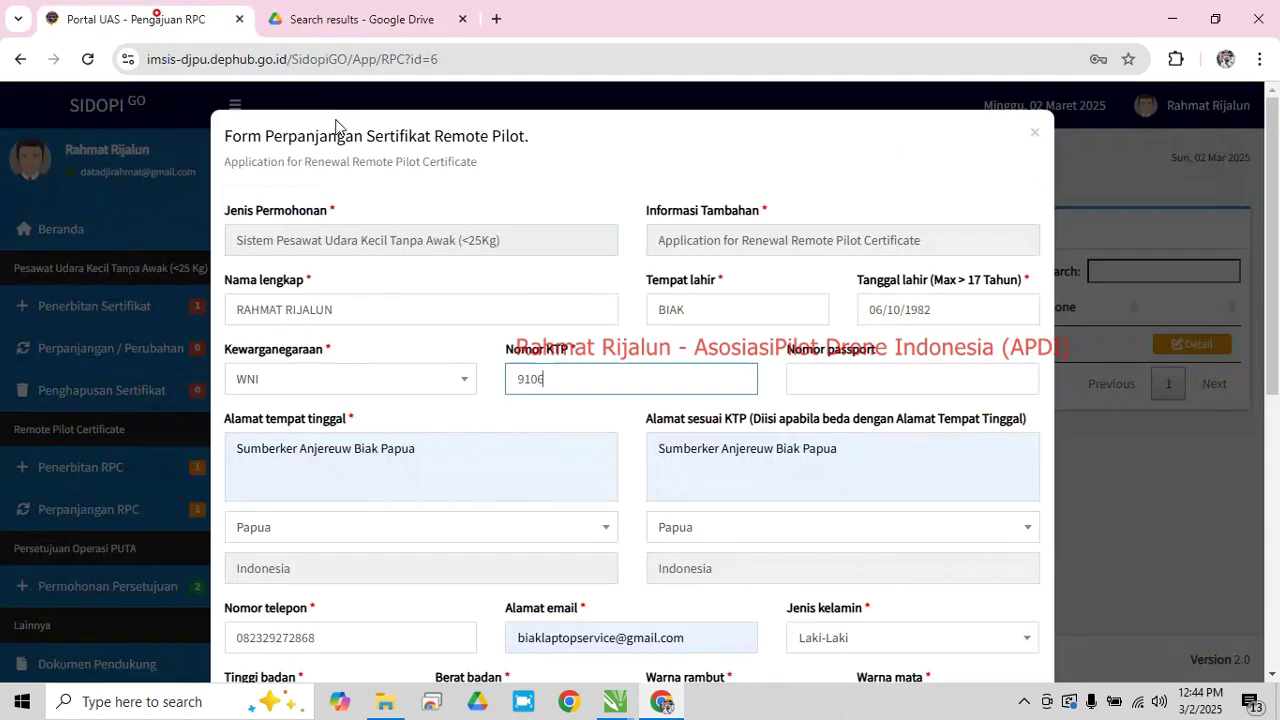
pyautogui.click(330, 14)
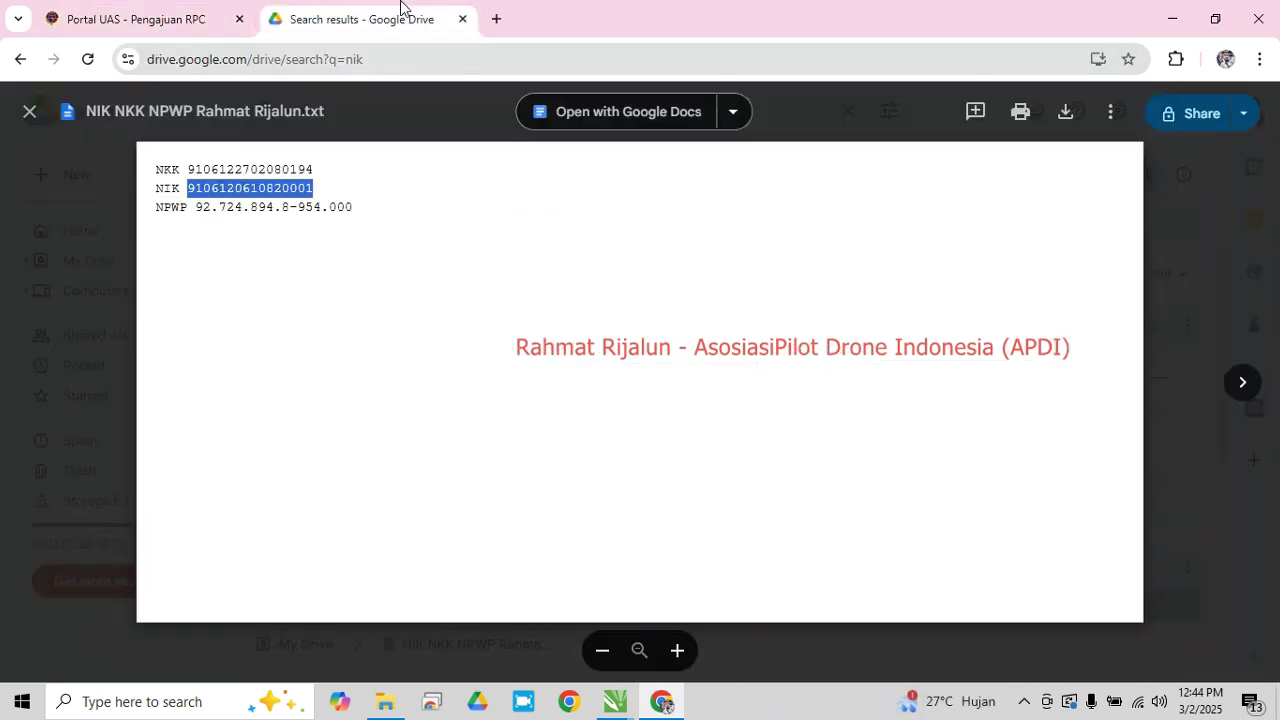
pyautogui.click(171, 20)
# Finish typing the remaining NIK digits and scroll down the form
pyautogui.hotkey('ctrl', 'Tab')
pyautogui.click(170, 16)
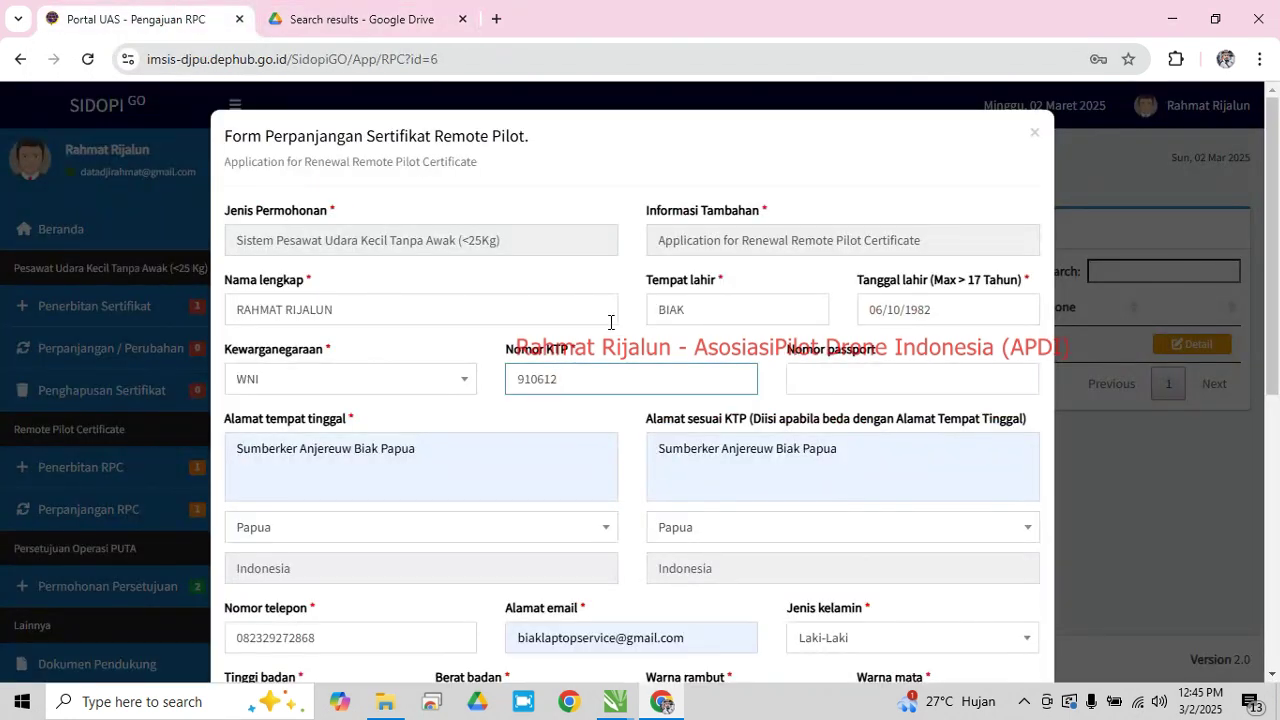
pyautogui.click(368, 19)
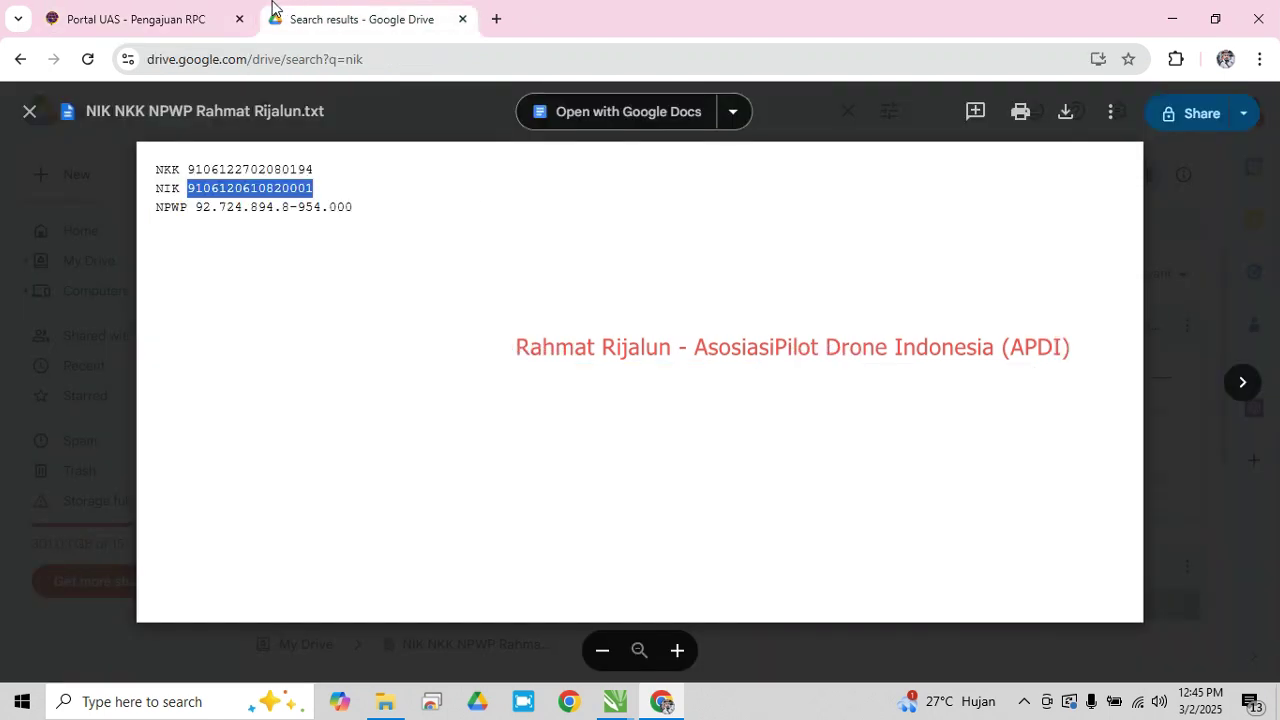
pyautogui.click(178, 18)
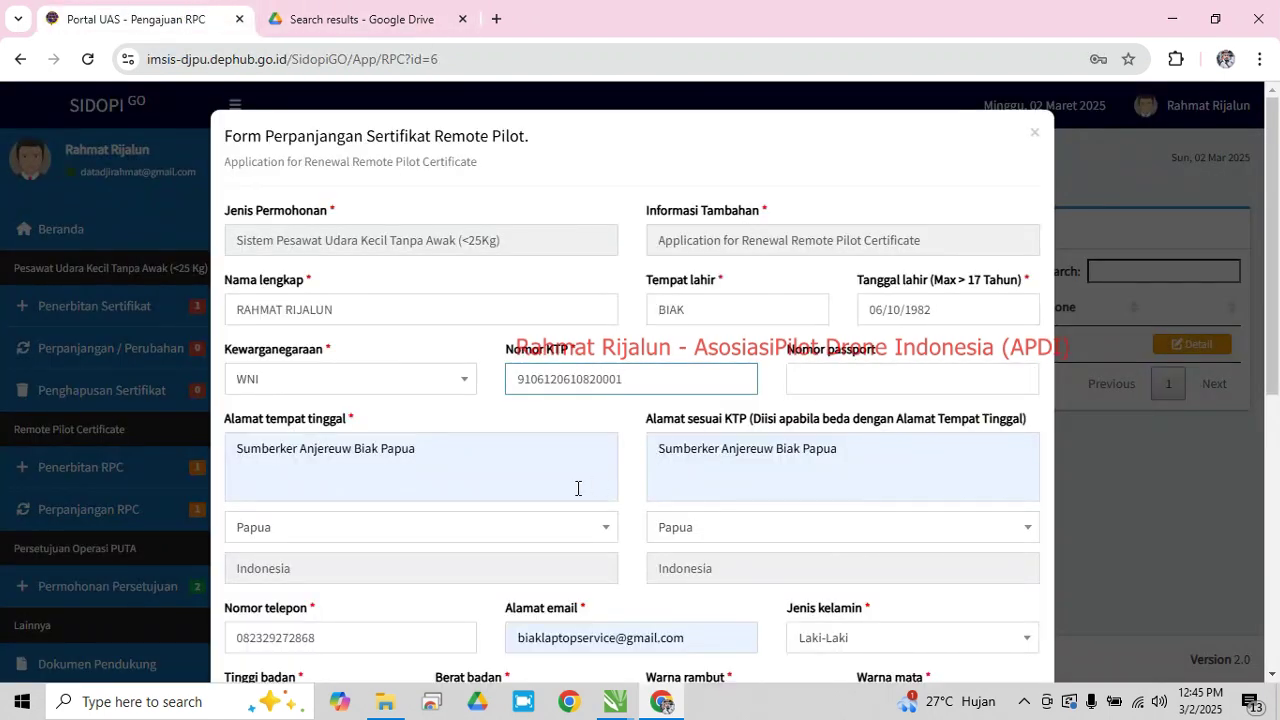
pyautogui.scroll(-2, 590, 329)
pyautogui.scroll(1, 631, 217)
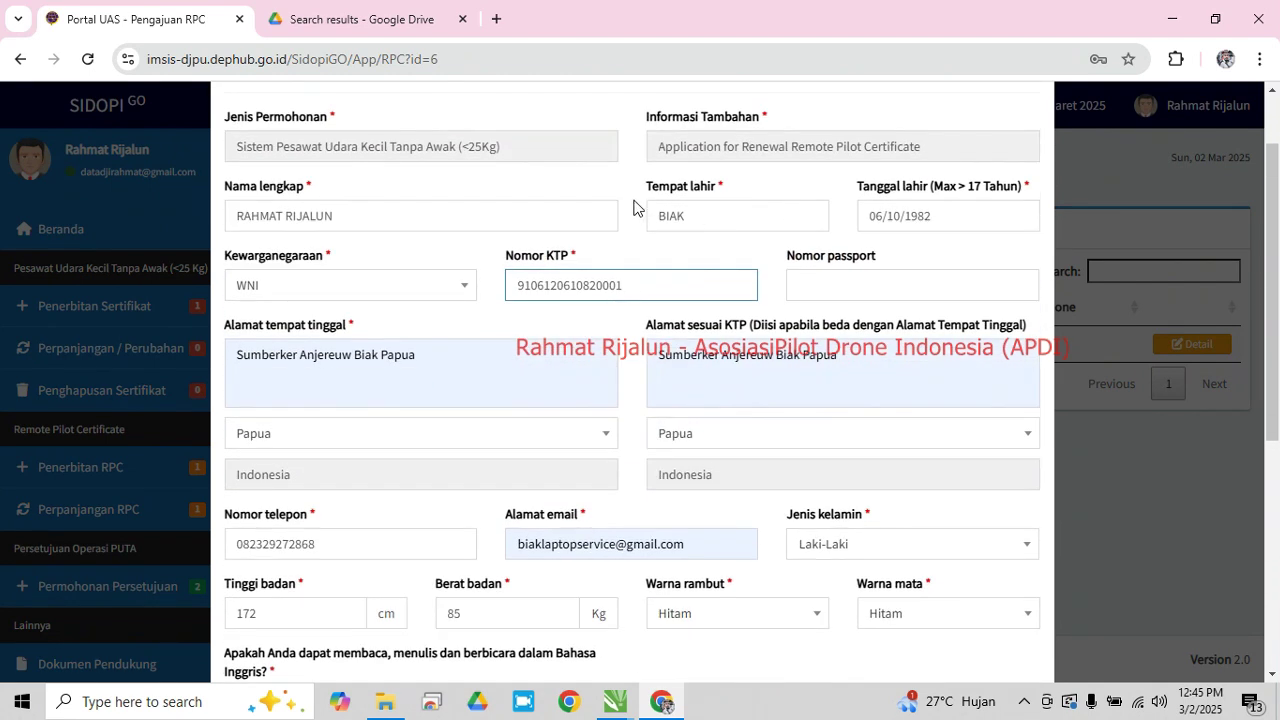
pyautogui.scroll(-1, 507, 283)
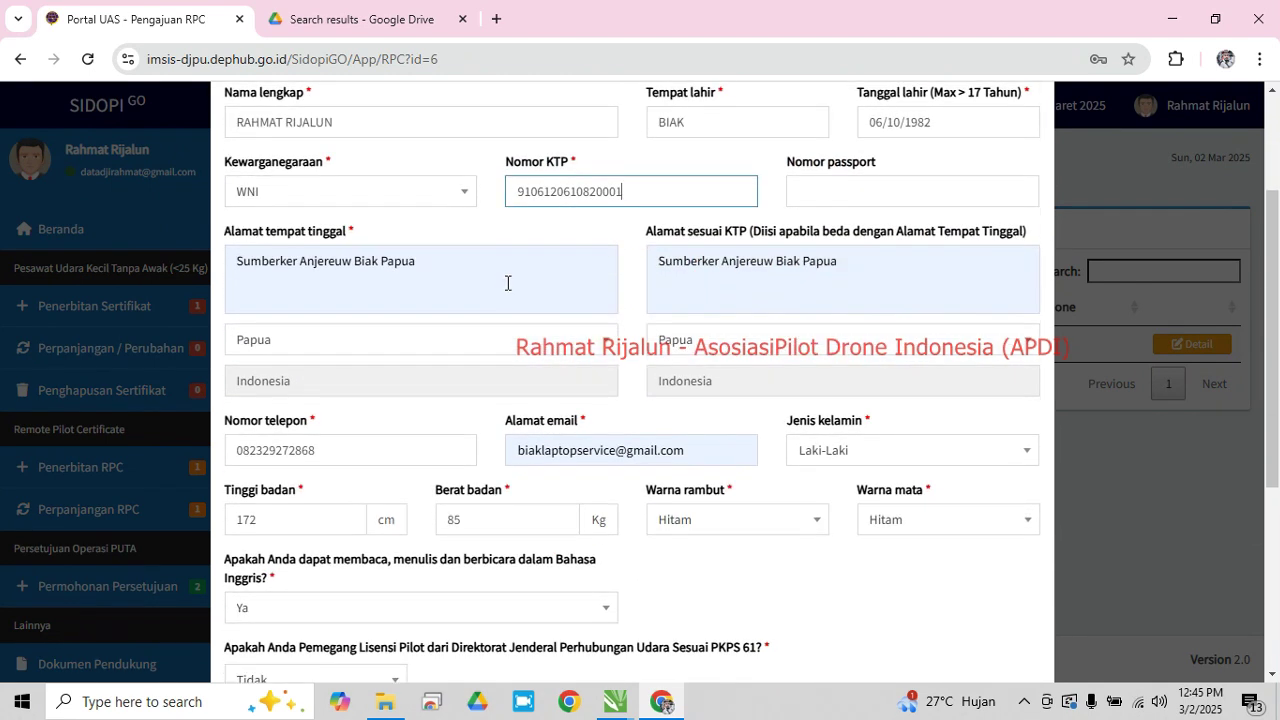
pyautogui.scroll(-4, 710, 262)
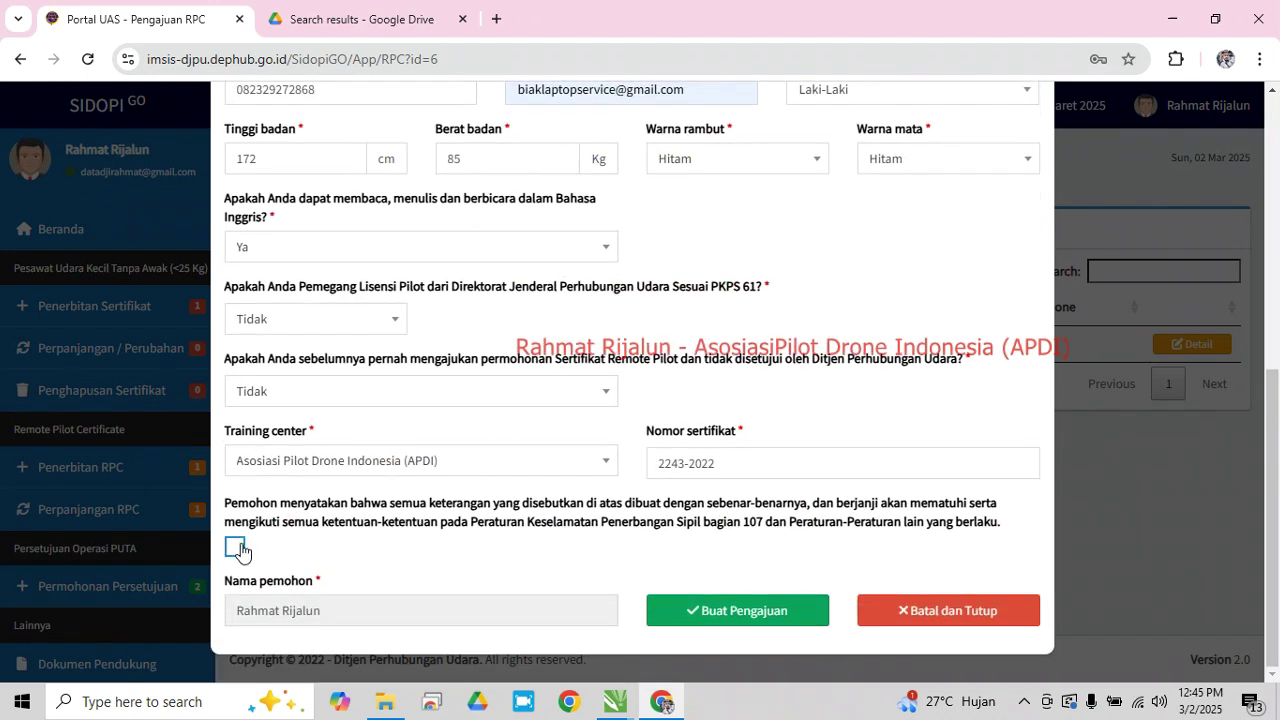
# Agree to the declaration statement and bring the five Upload Dokumen Persyaratan file fields into view
pyautogui.click(236, 549)
pyautogui.scroll(-3, 249, 455)
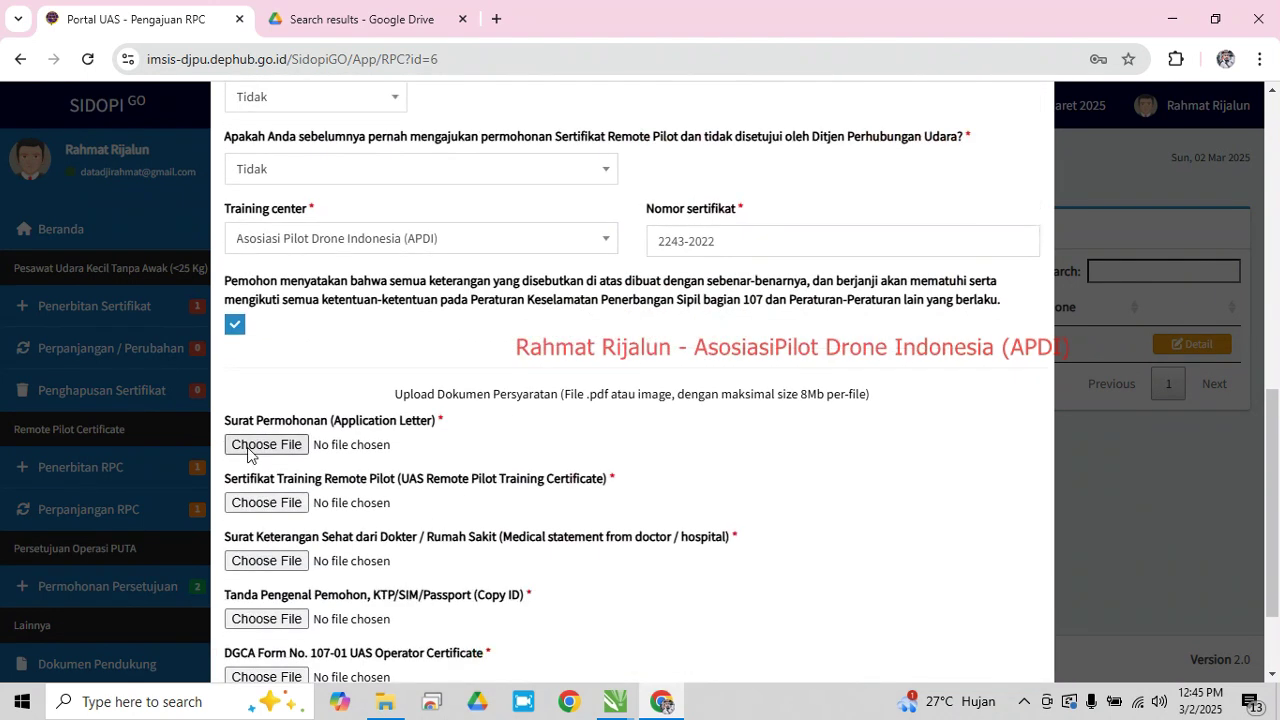
pyautogui.scroll(-2, 537, 391)
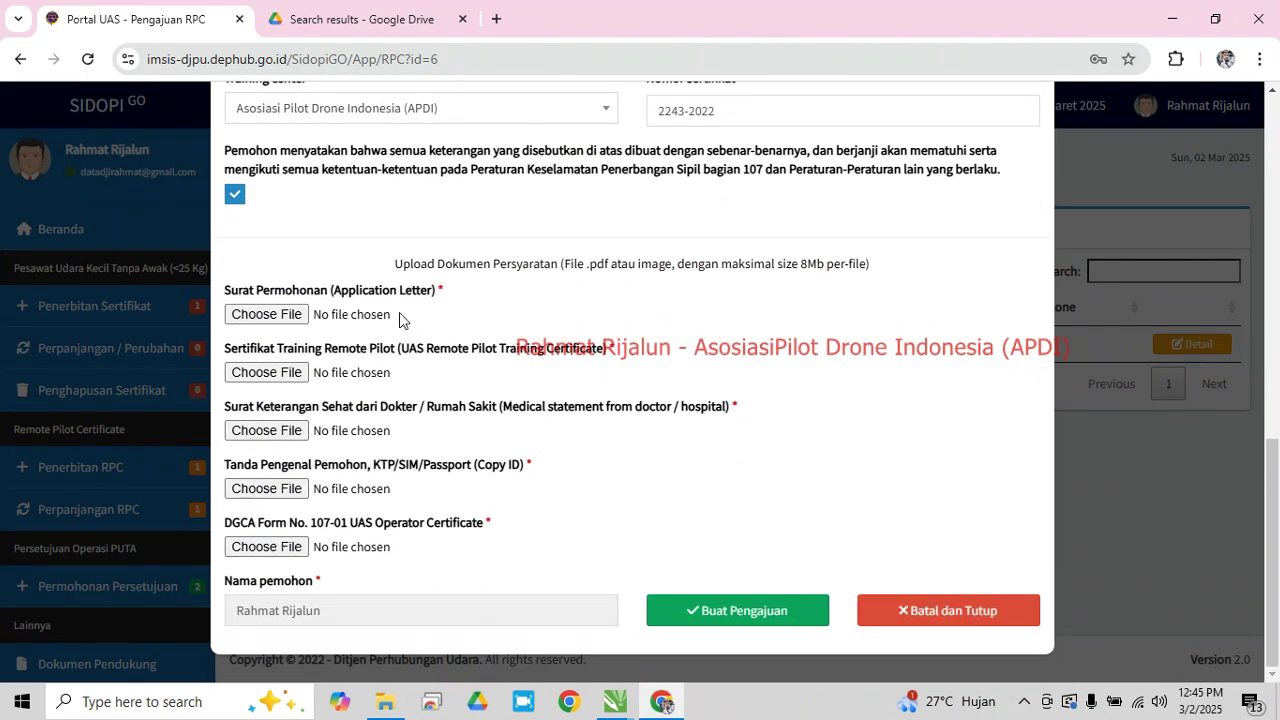